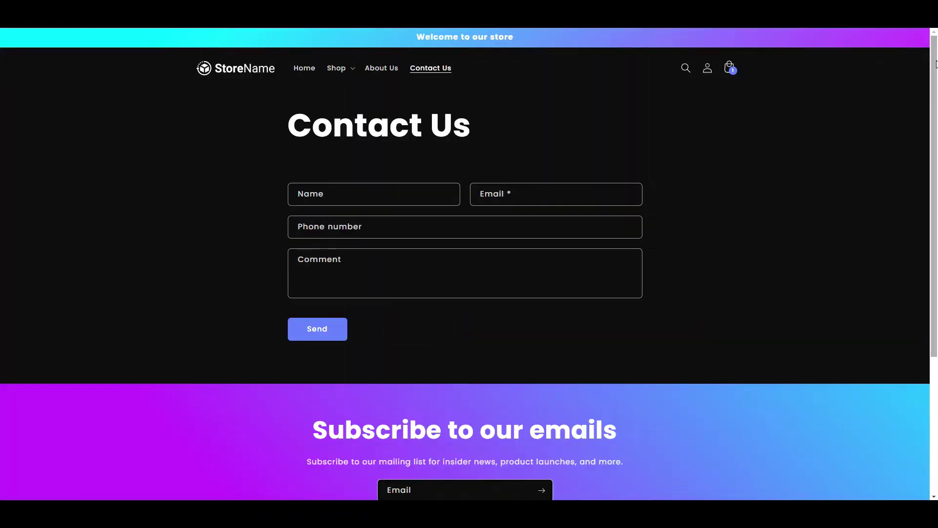
- Assign Collection #1 to the collage block, then select the second collage collection block
drag(936, 64, 918, 227)
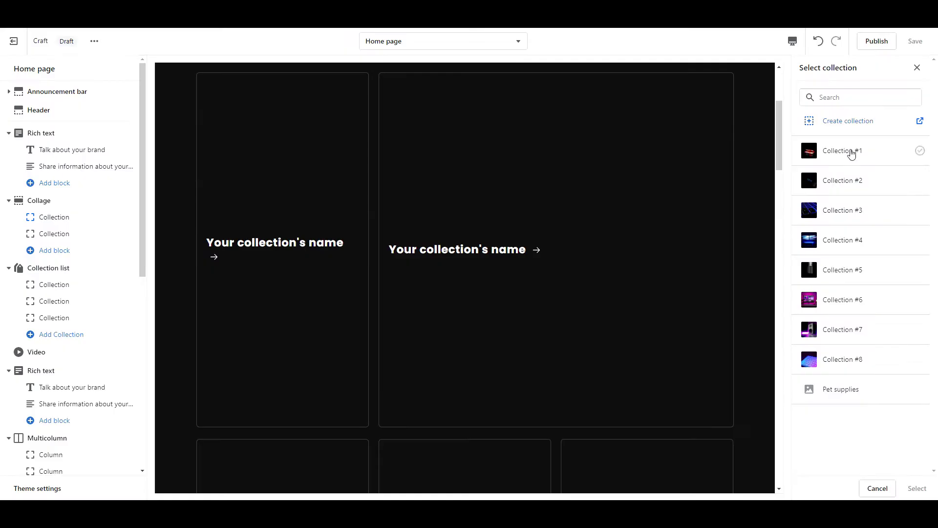
click(849, 151)
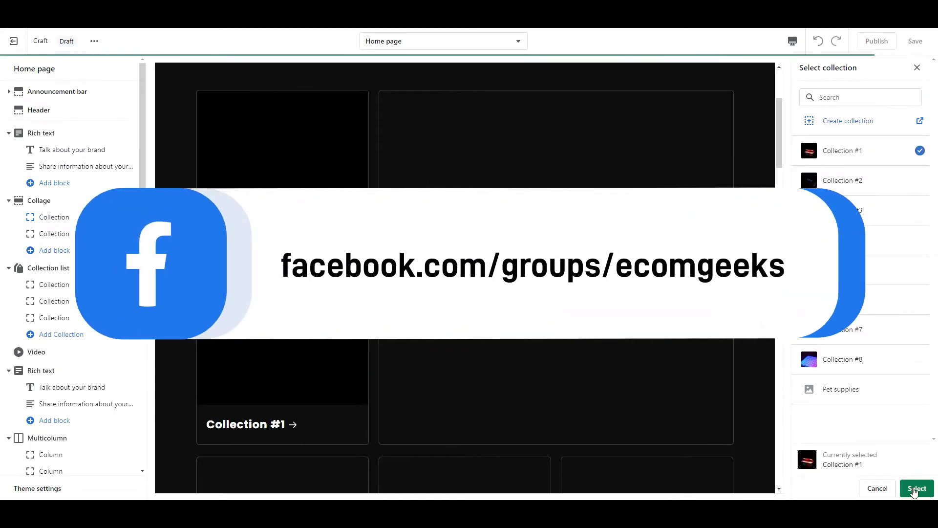
click(916, 489)
click(70, 235)
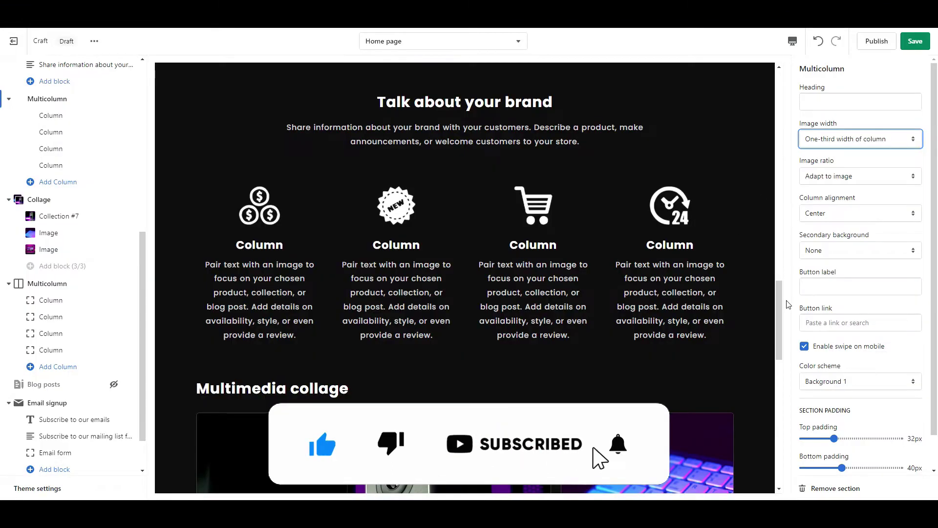
drag(788, 304, 776, 90)
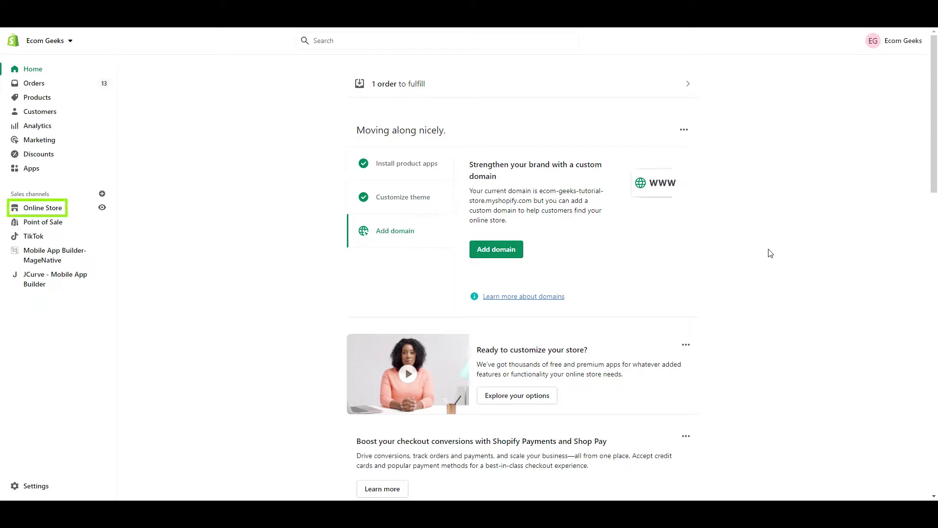
- From Online Store > Themes, browse the free themes and add Craft to the theme library
click(57, 212)
scroll(833, 199, down, 10)
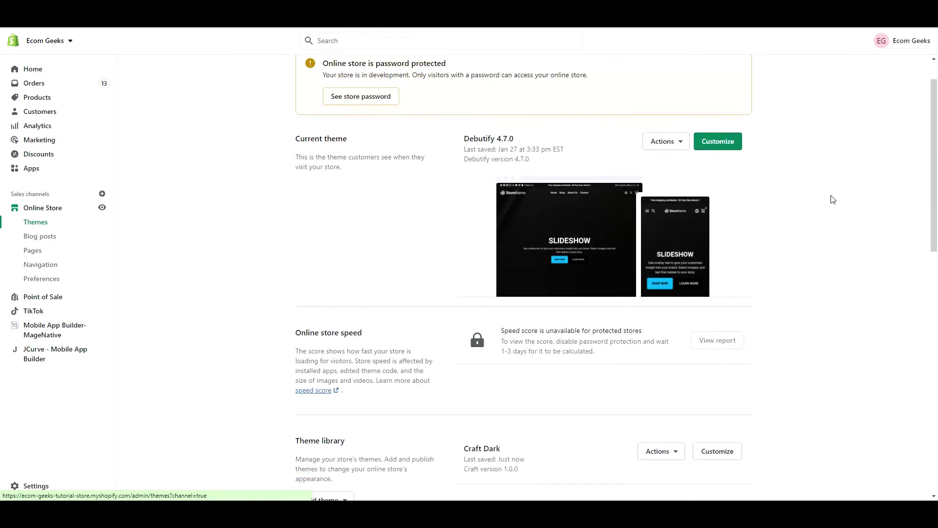
scroll(833, 200, down, 4)
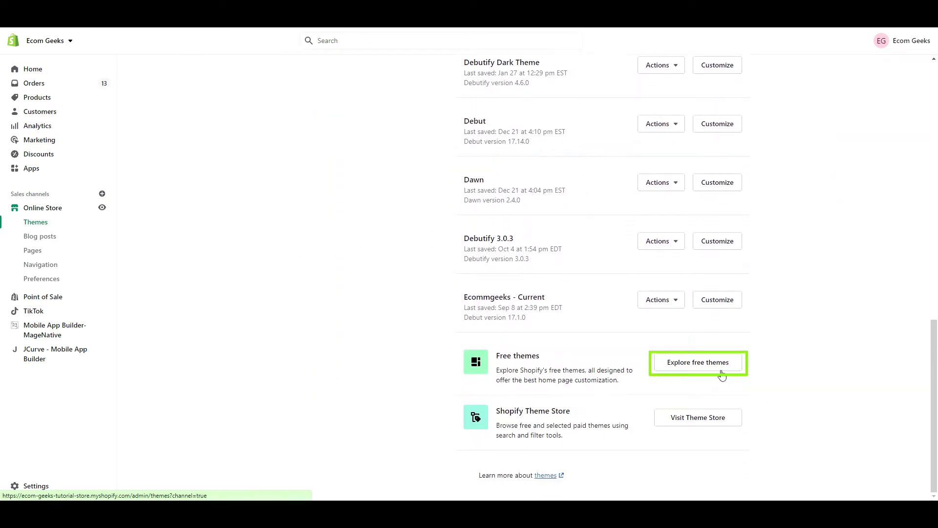
click(722, 373)
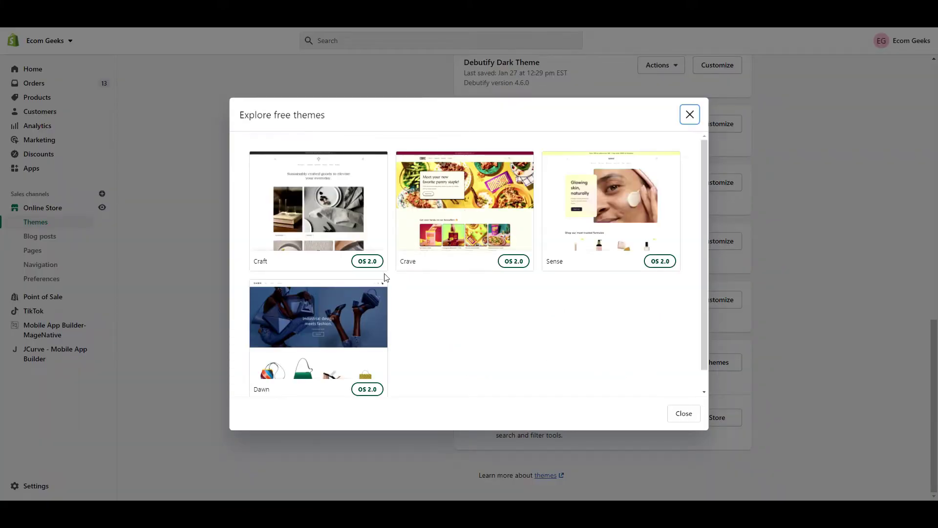
click(341, 240)
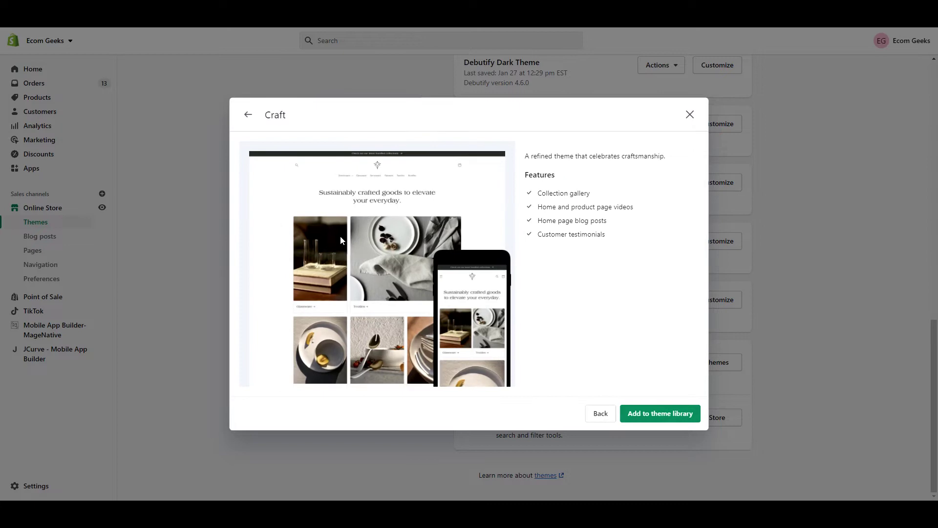
click(661, 414)
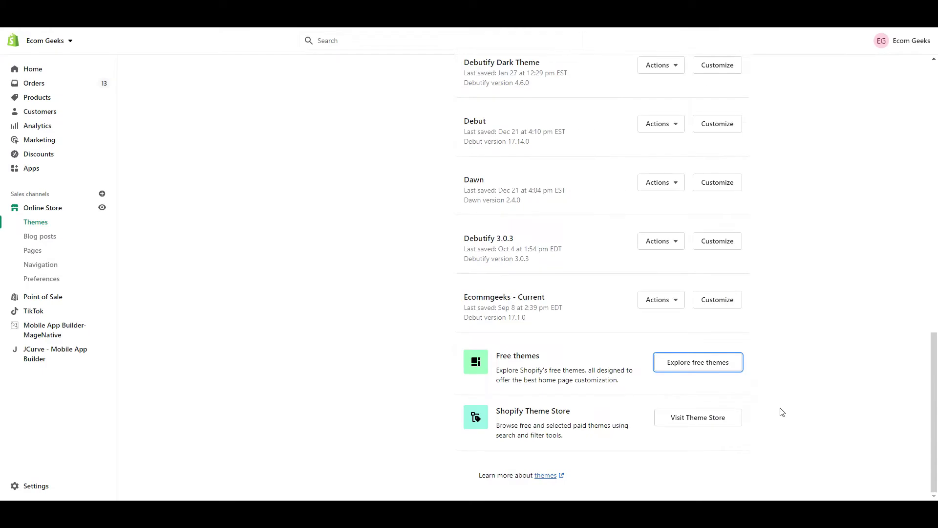
- Open the newly added Craft theme in the theme editor with Customize
scroll(787, 405, up, 10)
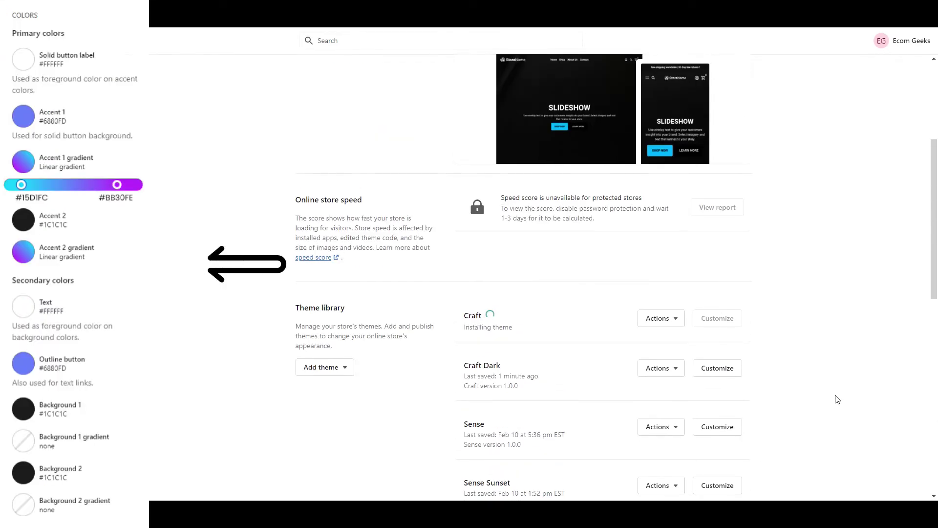
scroll(837, 400, down, 1)
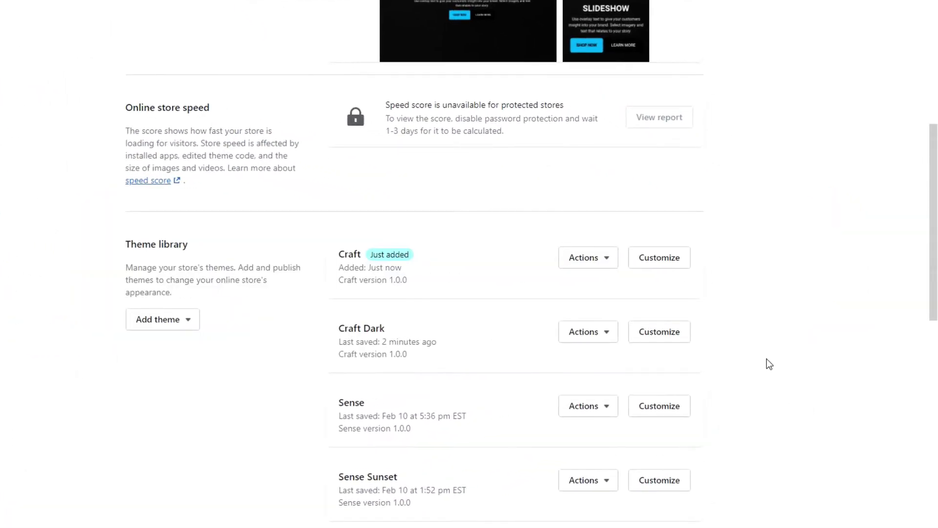
click(659, 257)
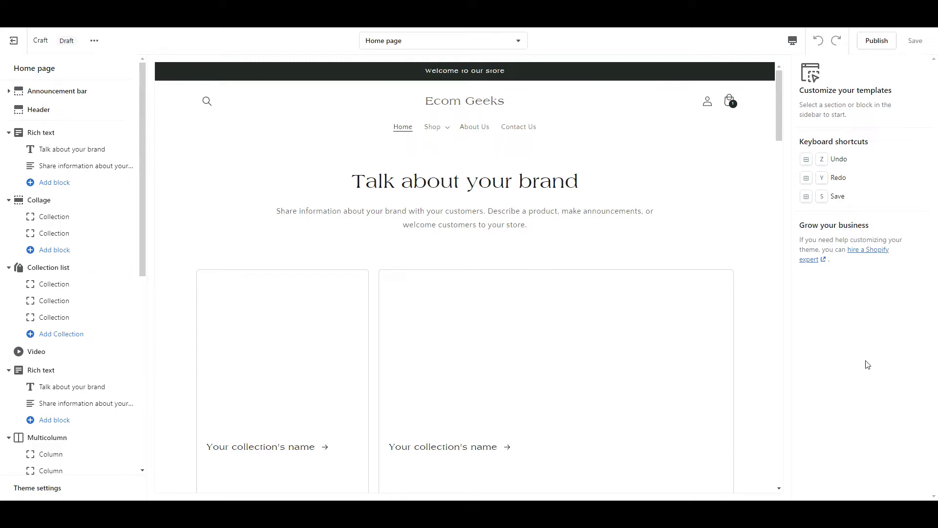
- In Theme settings > Colors, set Solid button label to #FFFFFF and Accent 1 to #6880FD
click(52, 488)
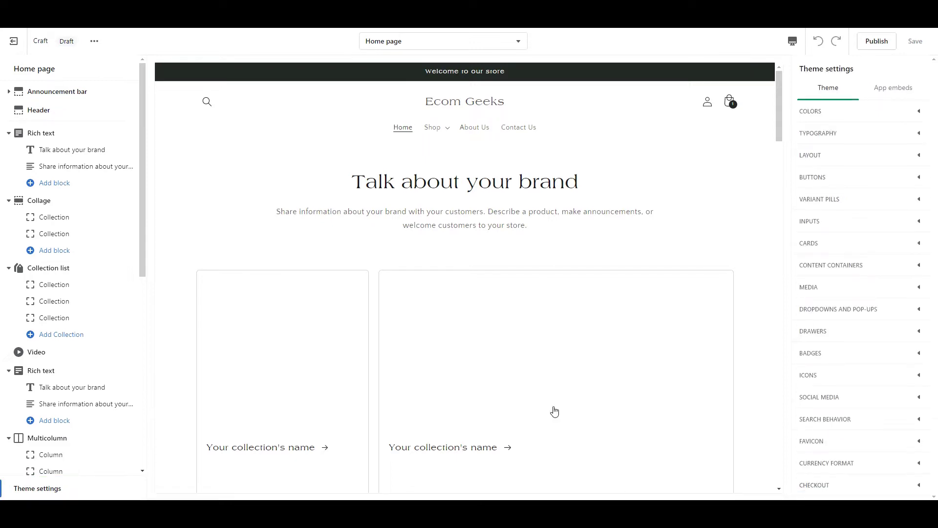
click(806, 121)
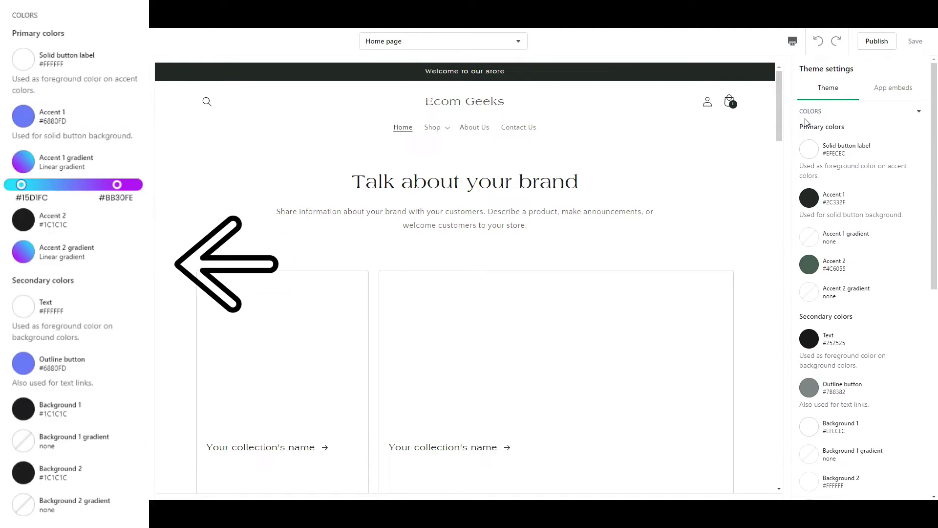
click(811, 154)
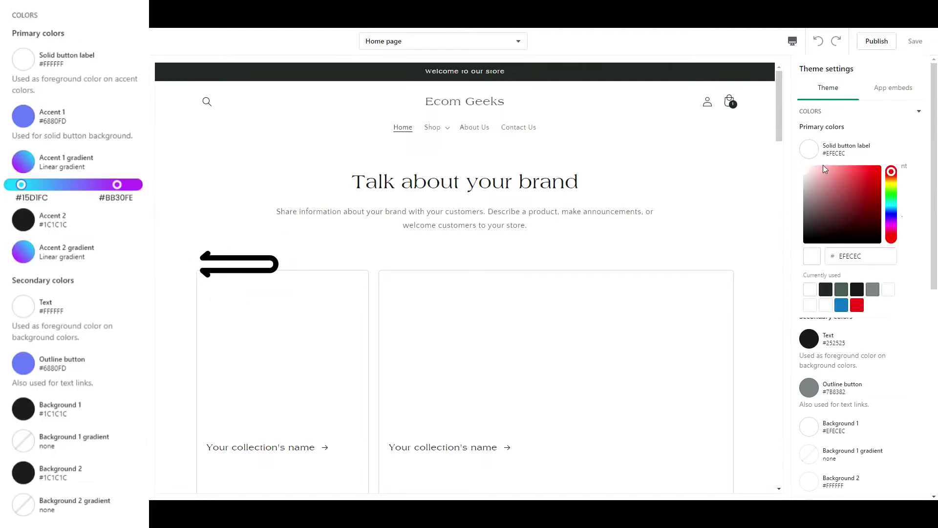
double_click(850, 256)
text(FFFF)
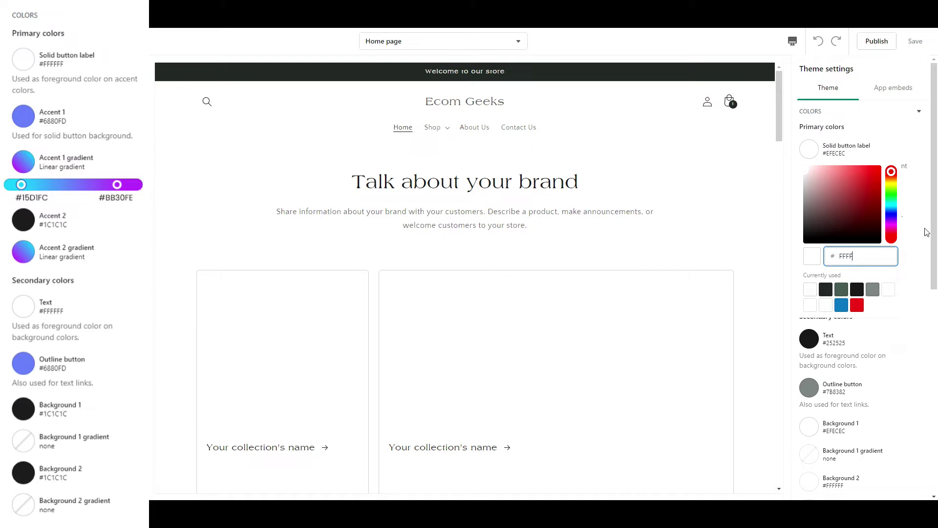
text(FF)
click(922, 201)
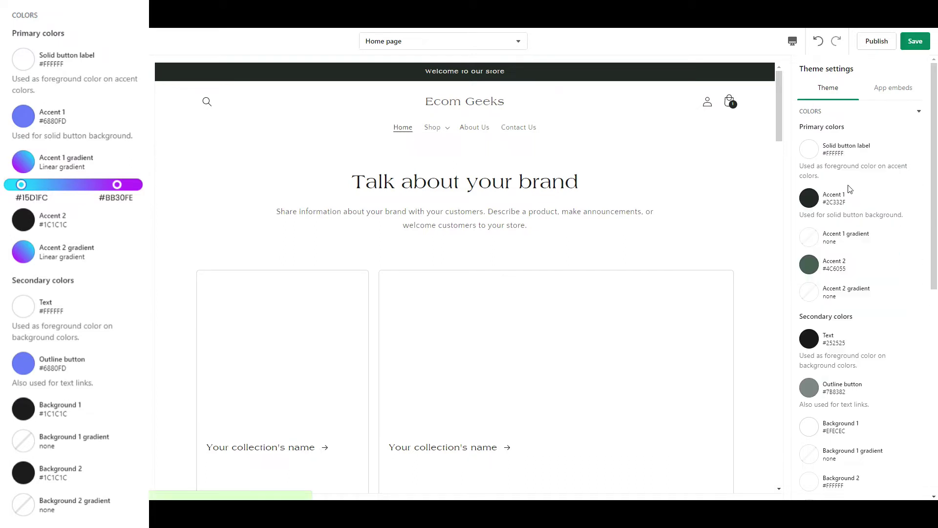
click(813, 199)
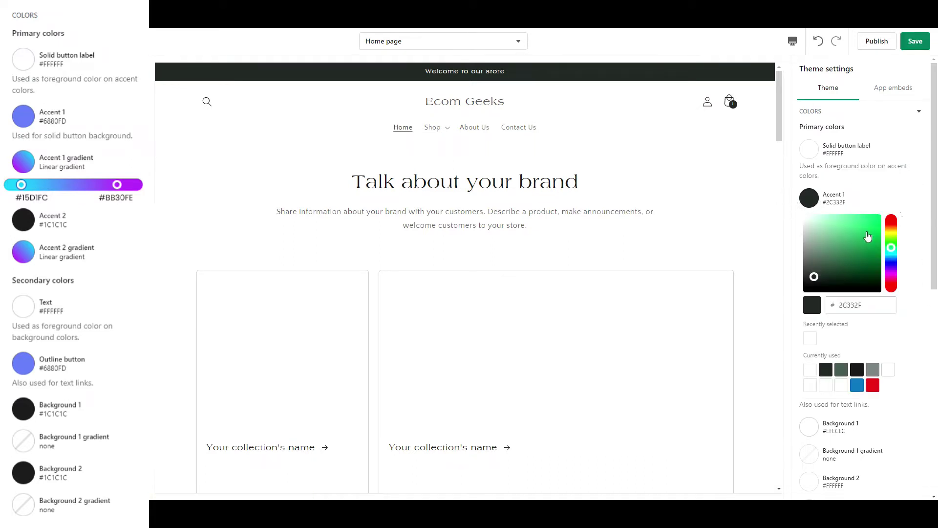
double_click(838, 304)
click(920, 313)
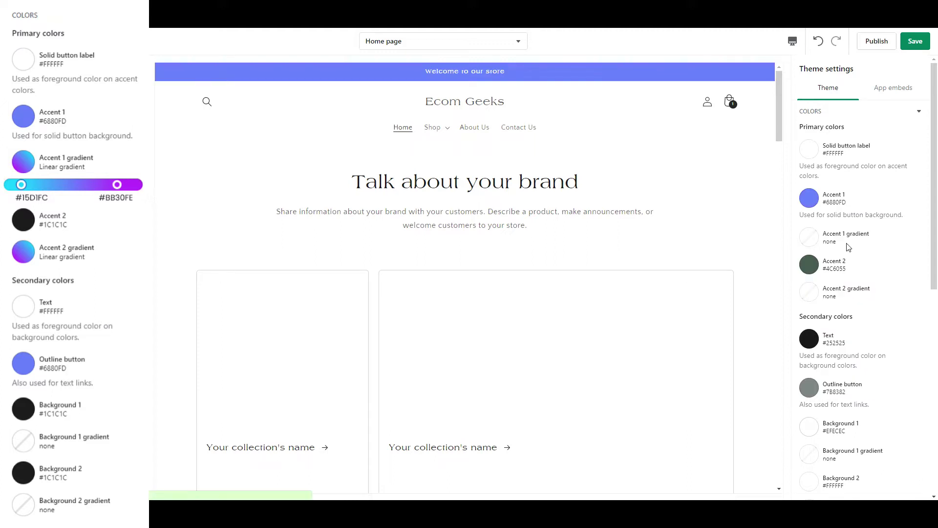
- Apply the cyan-to-magenta gradient preset to Accent 1, and give Accent 2 a new colour and gradient preset
click(815, 243)
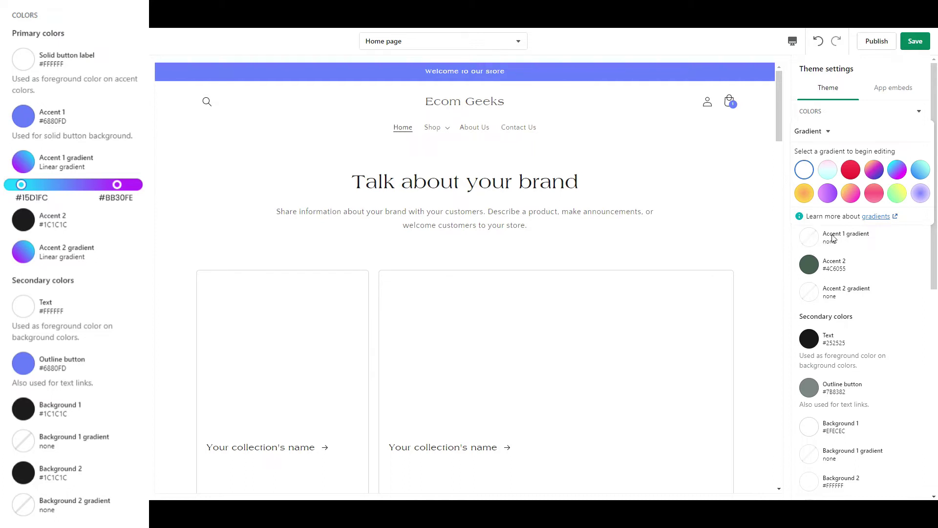
click(900, 172)
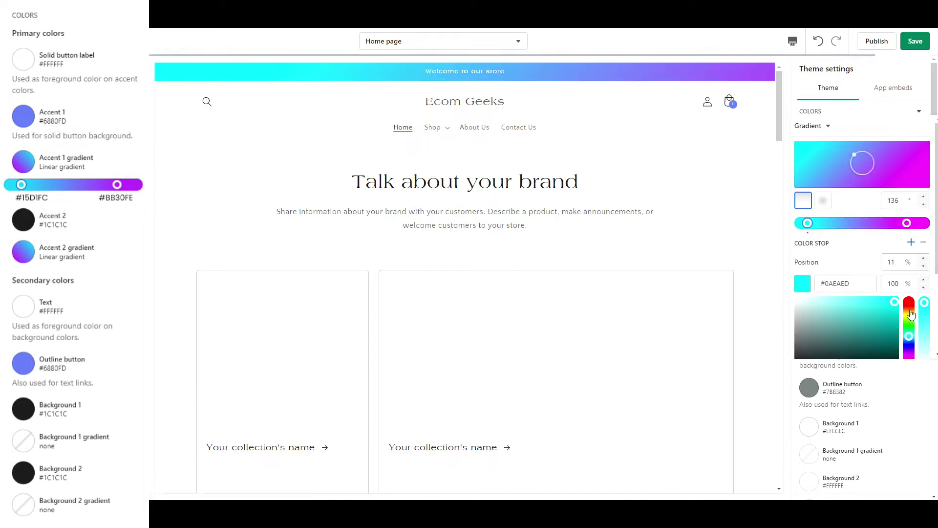
click(922, 386)
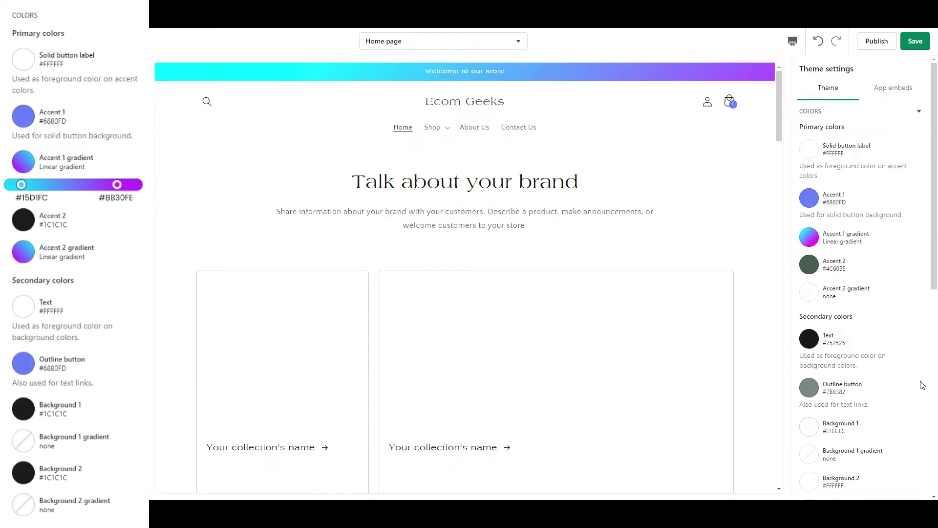
click(809, 264)
double_click(853, 159)
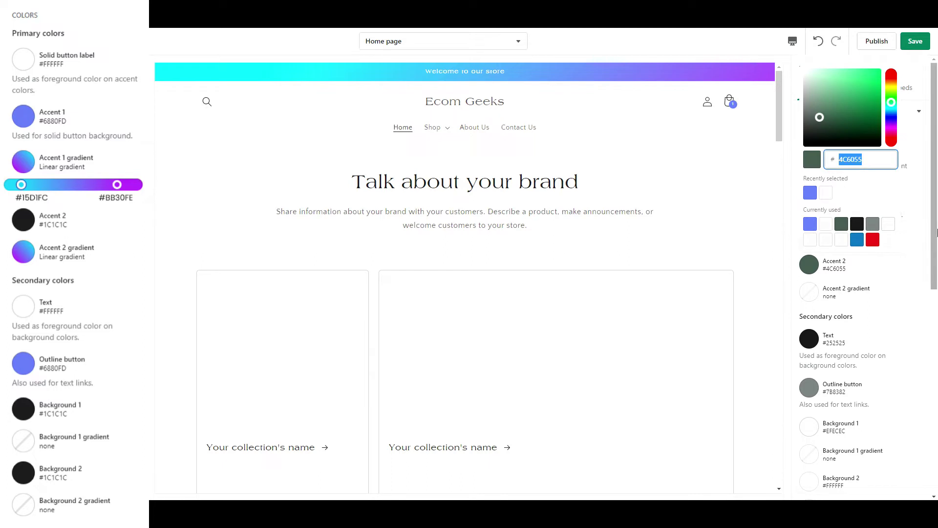
text(1C1C1C)
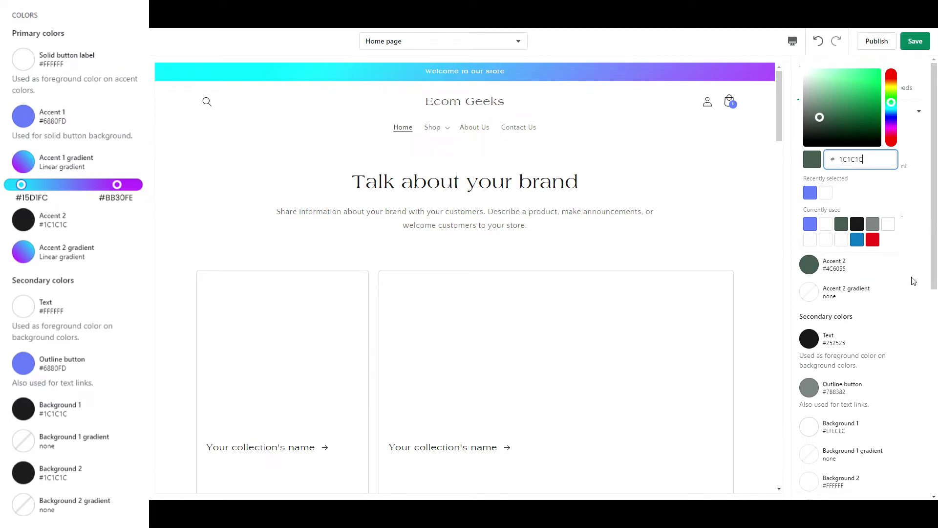
click(911, 279)
click(813, 297)
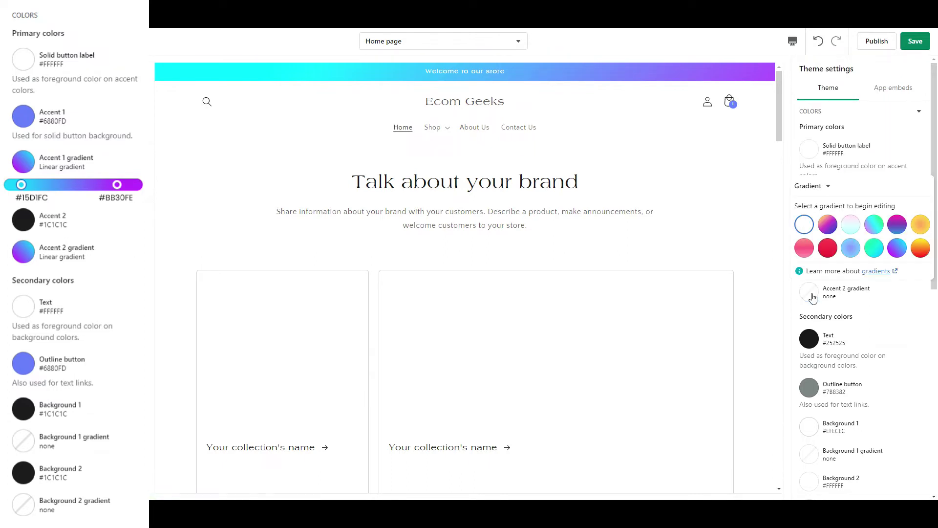
click(897, 248)
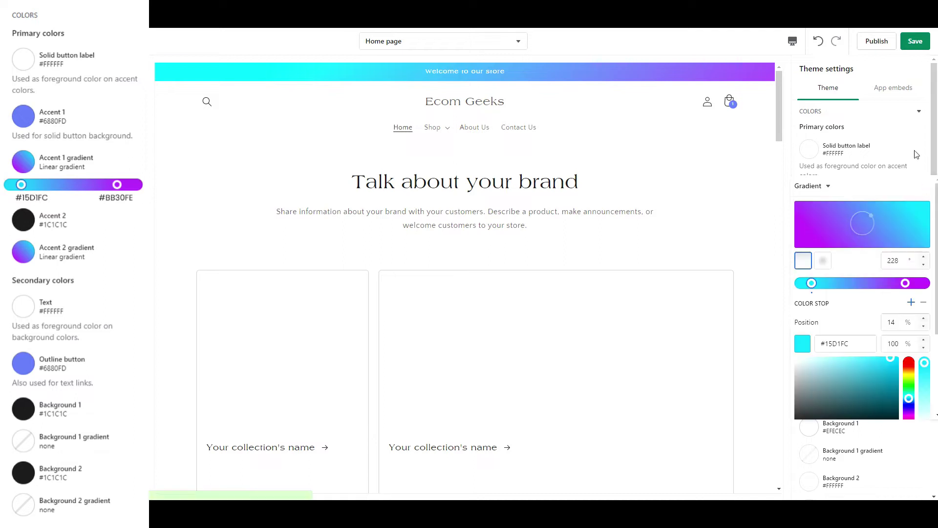
click(919, 171)
- Make the Text colour white #FFFFFF and the Outline button colour blue #6880FD
click(811, 293)
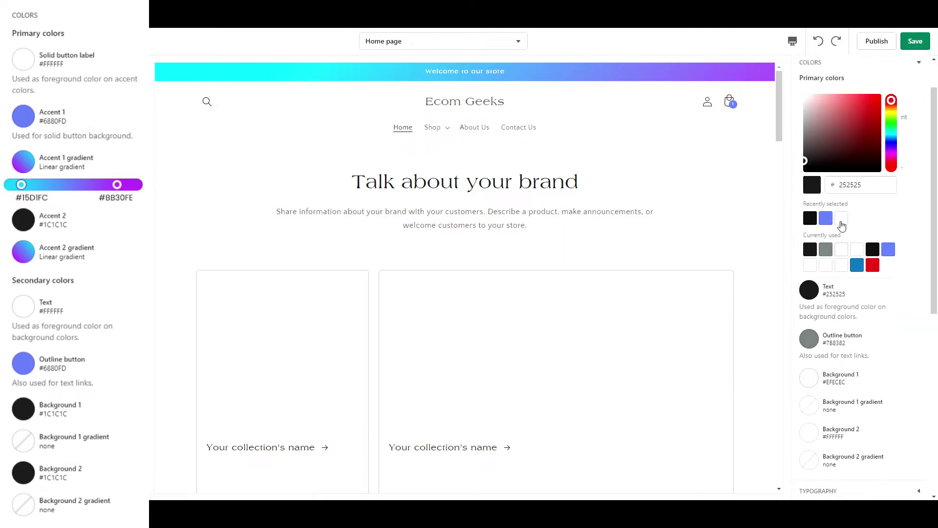
click(860, 185)
text(FFFFFF)
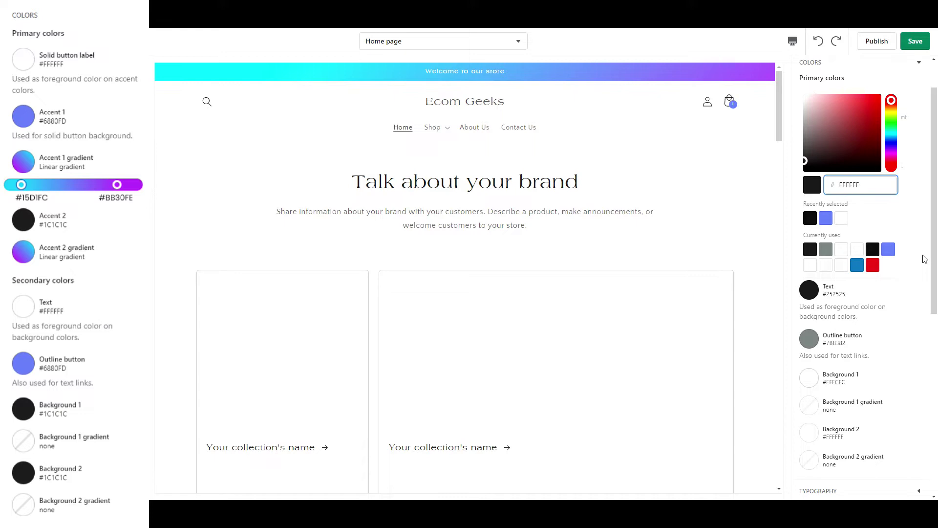
click(925, 259)
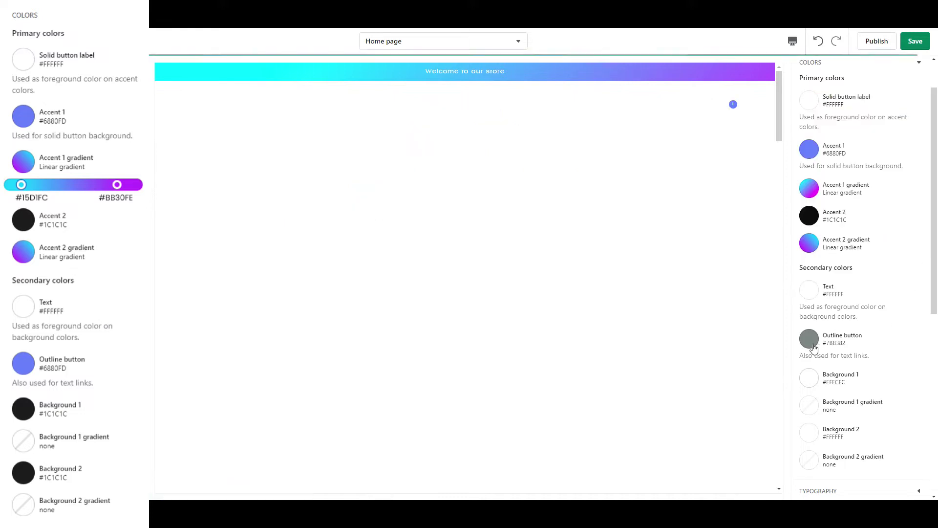
click(814, 348)
click(827, 267)
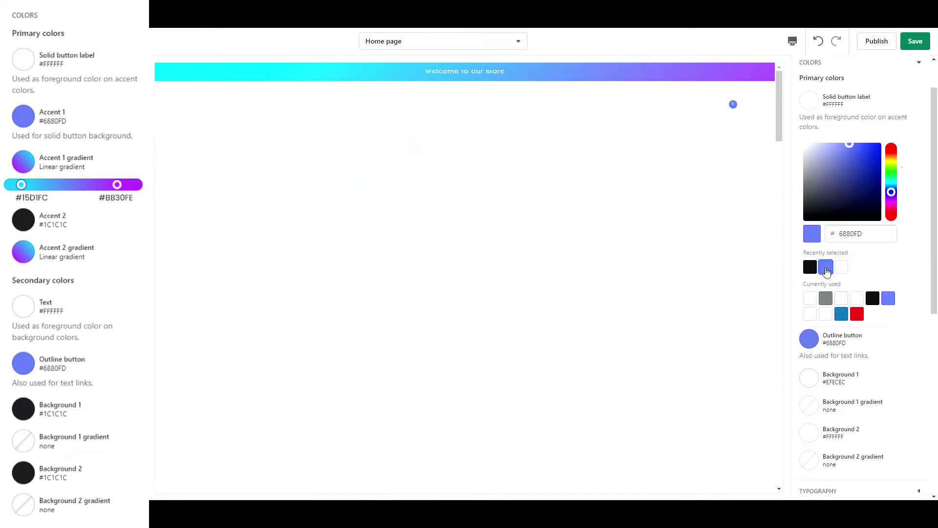
click(900, 353)
- Set Background 1 and Background 2 to dark #1C1C1C
scroll(814, 335, down, 1)
click(814, 335)
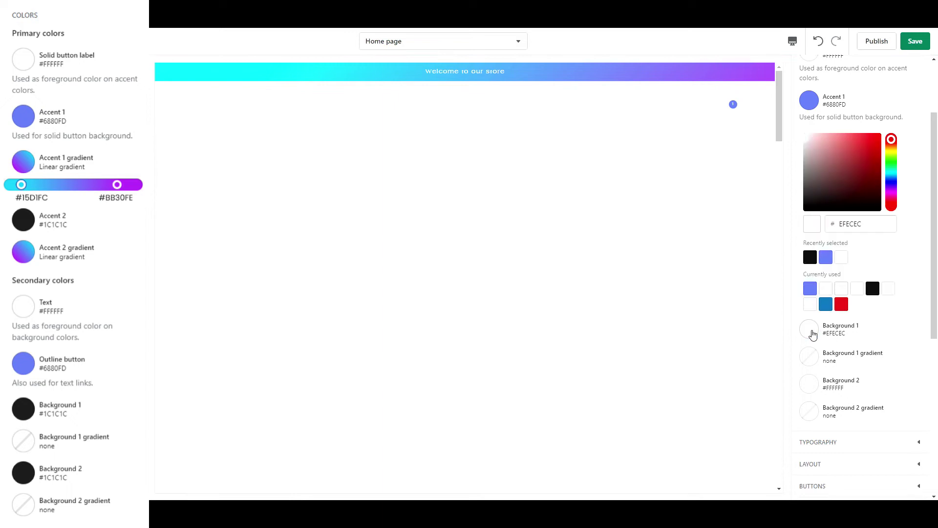
click(809, 260)
click(899, 351)
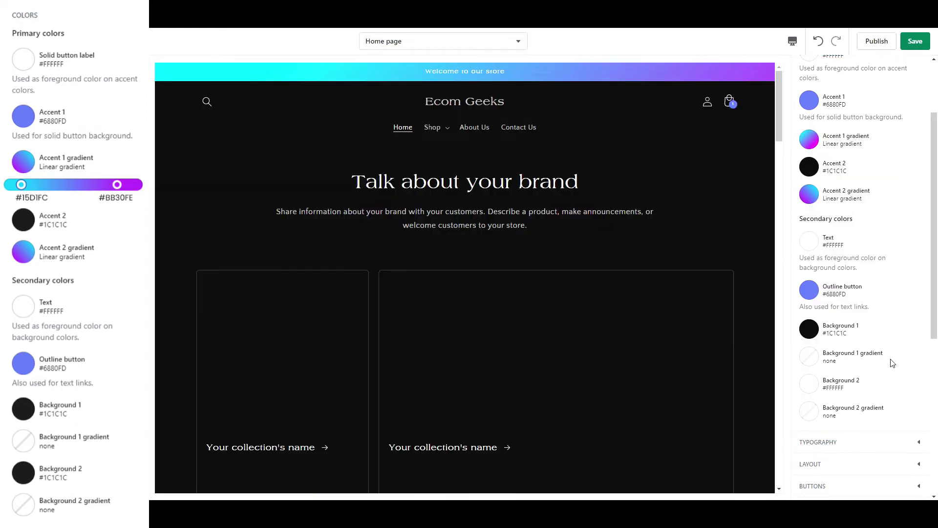
click(811, 388)
click(809, 309)
click(926, 361)
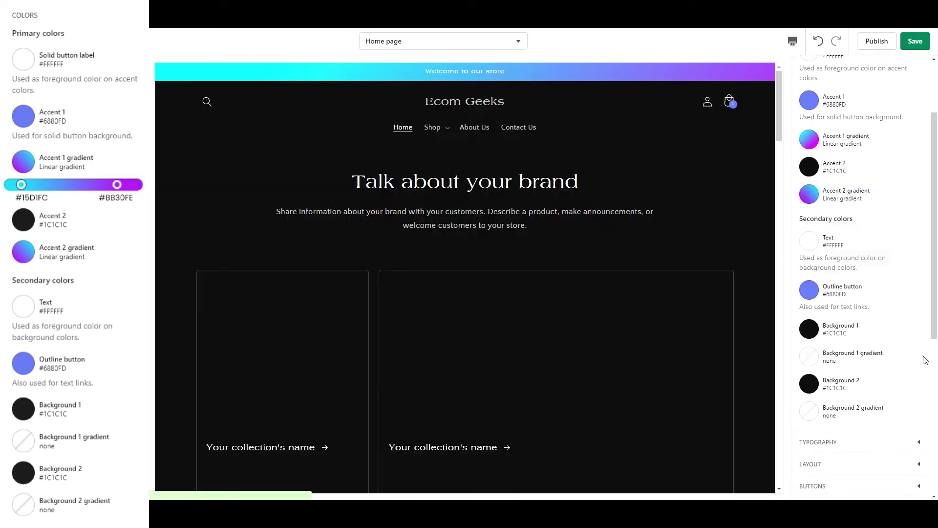
- Save the Craft theme's colour changes, then expand the Checkout settings with the banner and logo options
click(915, 41)
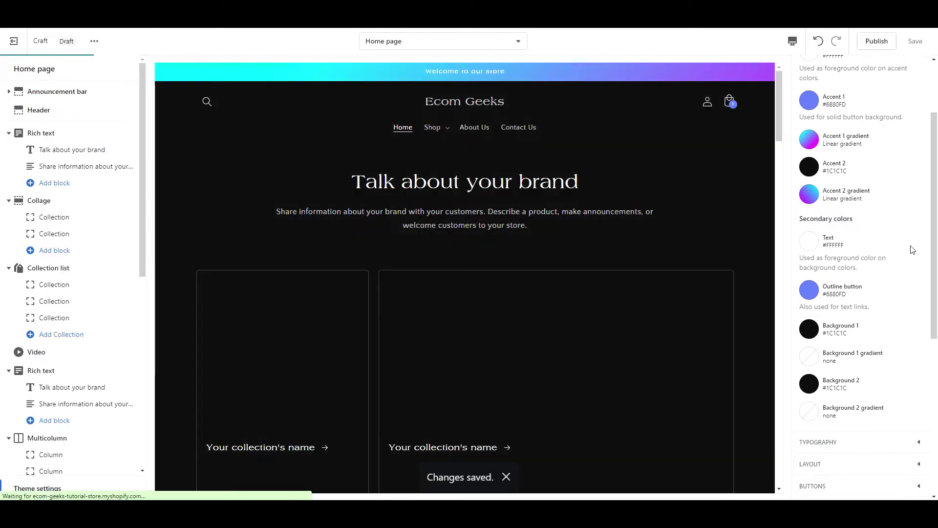
scroll(913, 250, down, 2)
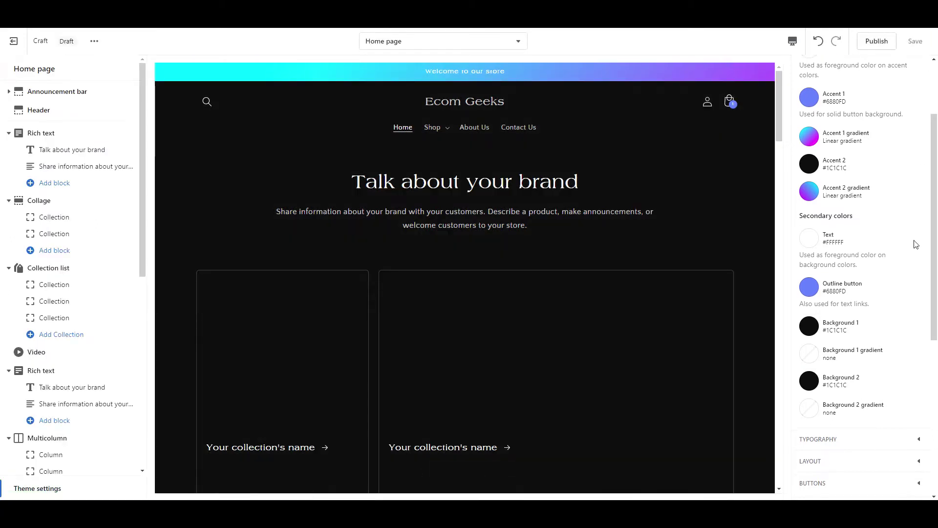
scroll(915, 245, down, 4)
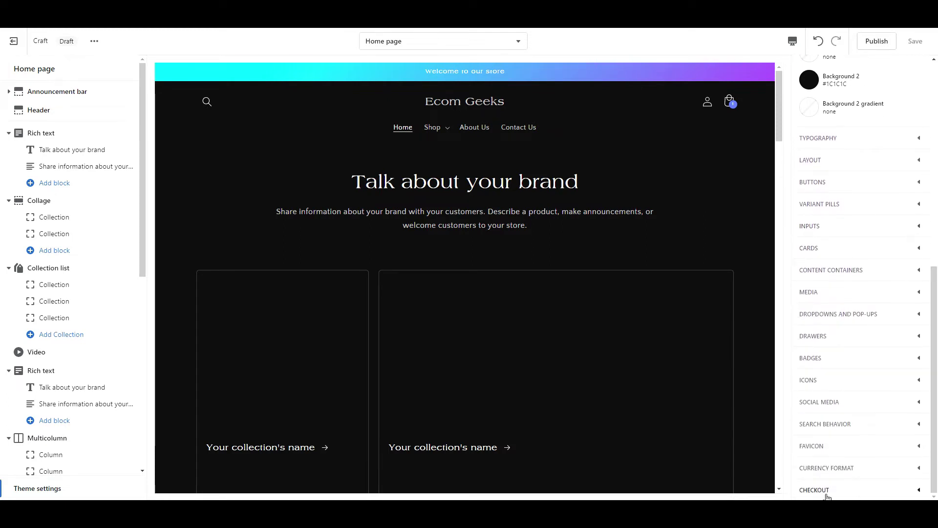
click(826, 490)
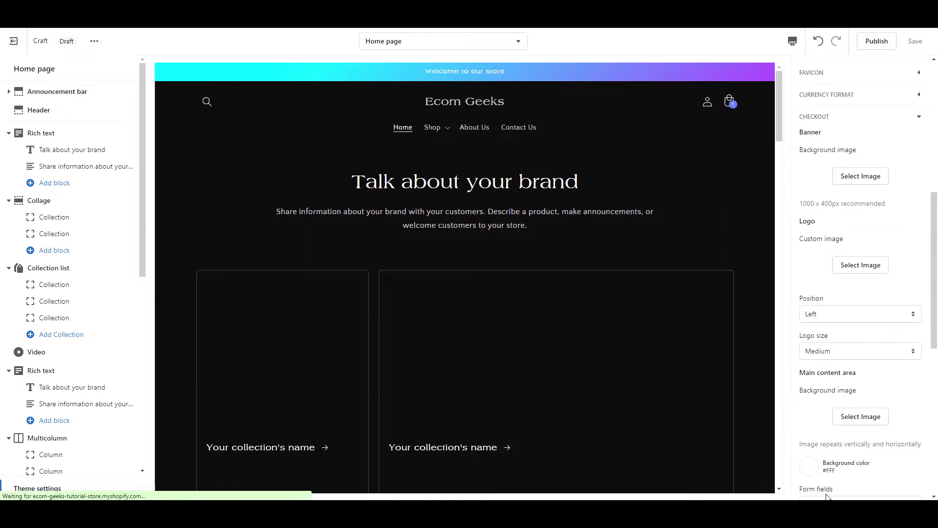
- Preview the Checkout page and set its main content area background to #1C1C1C
click(519, 43)
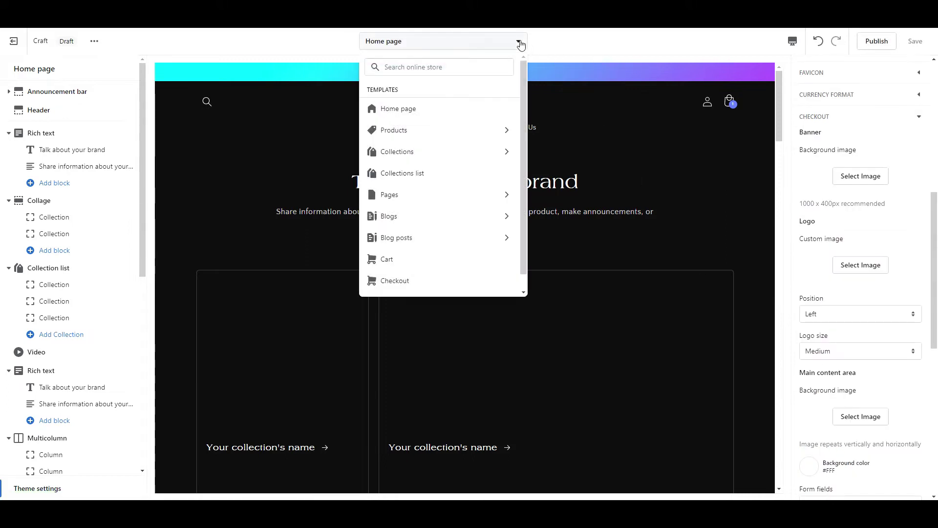
click(409, 288)
scroll(813, 300, down, 3)
click(812, 291)
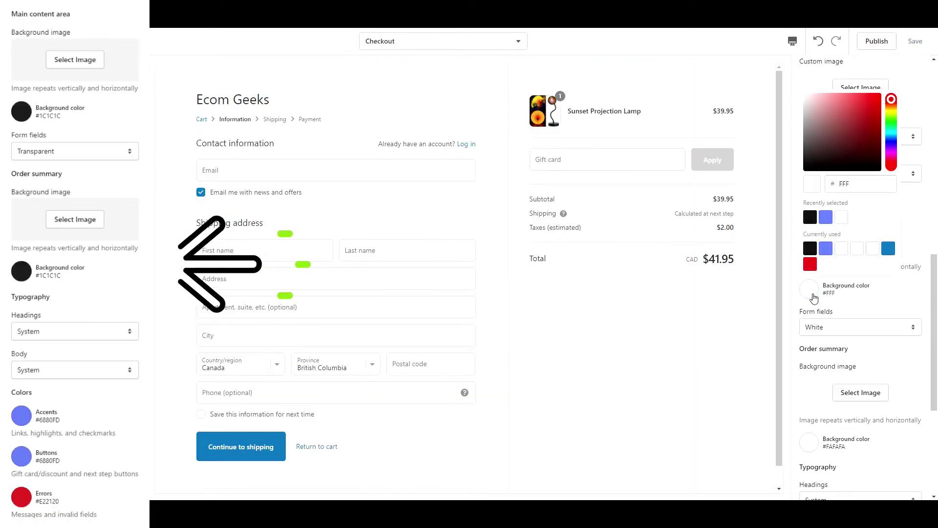
click(810, 218)
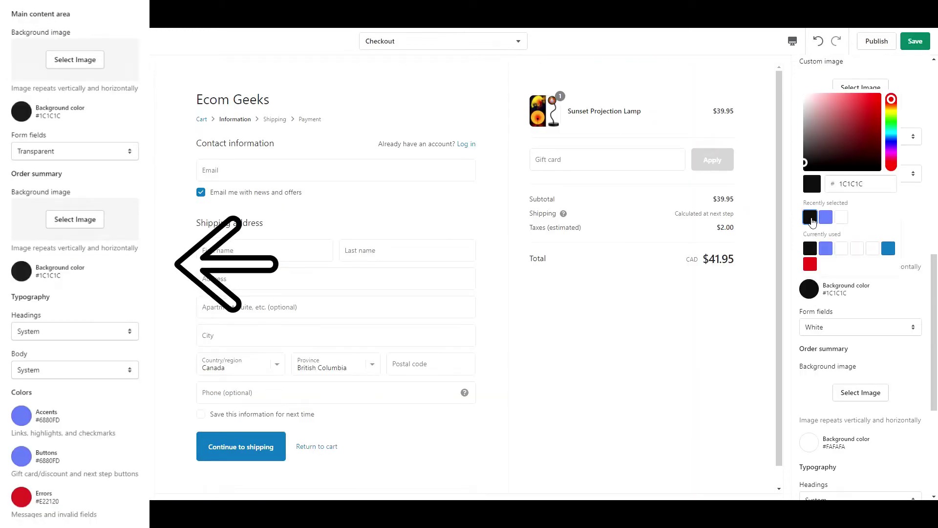
click(902, 452)
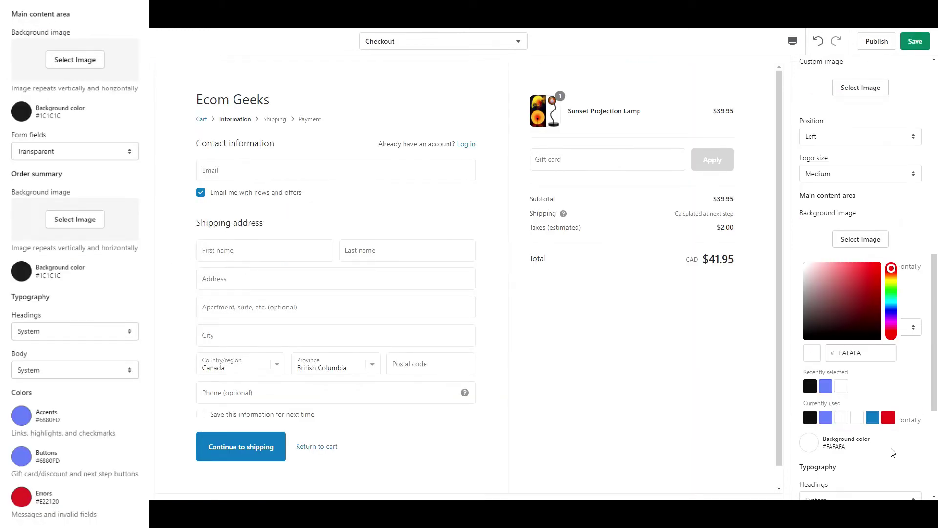
click(914, 439)
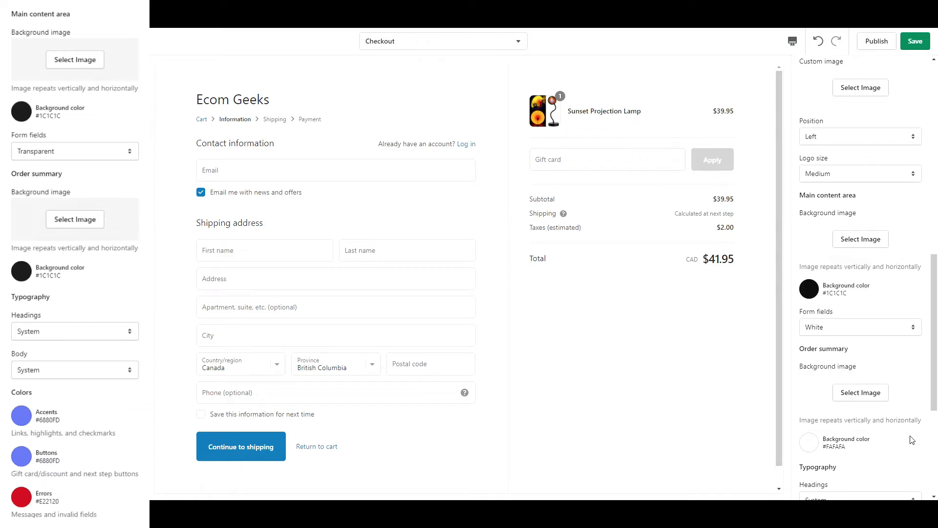
click(810, 442)
- Set the order summary background to #1C1C1C and switch checkout form fields from White to Transparent
click(810, 387)
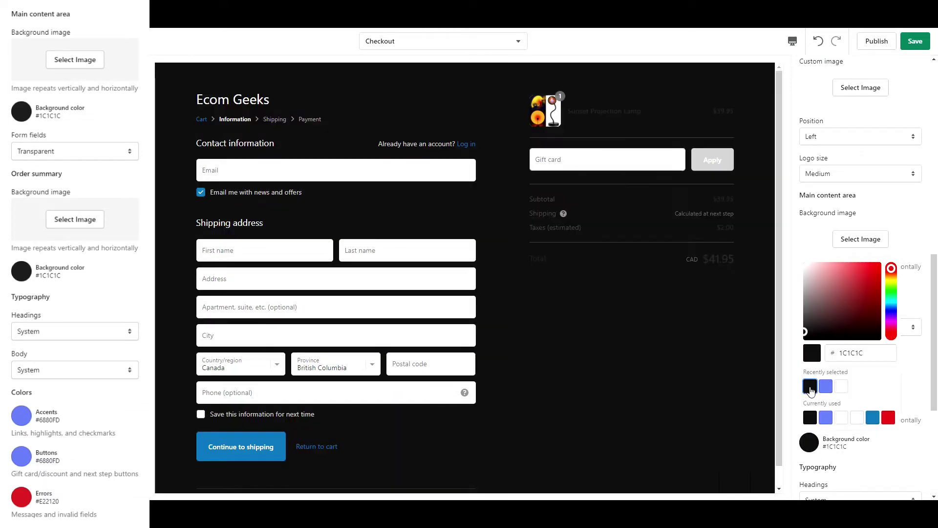
click(905, 453)
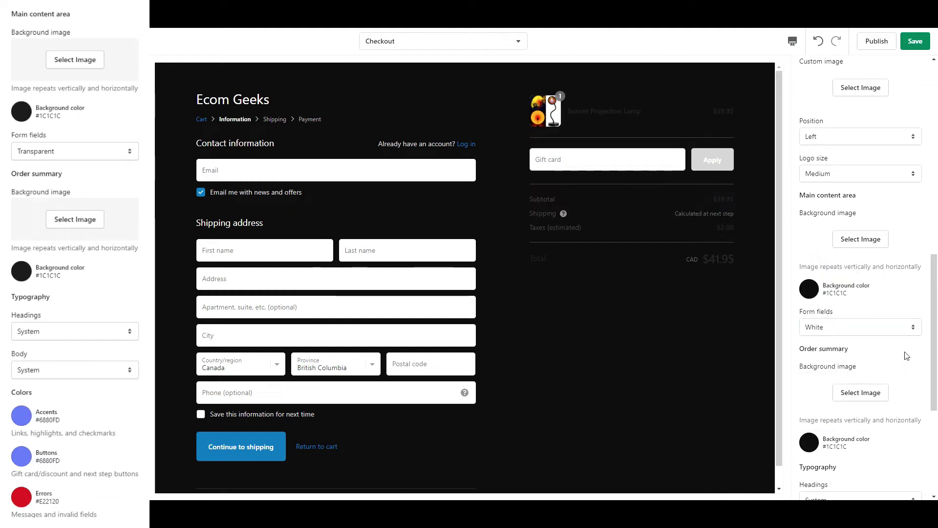
click(877, 329)
click(846, 350)
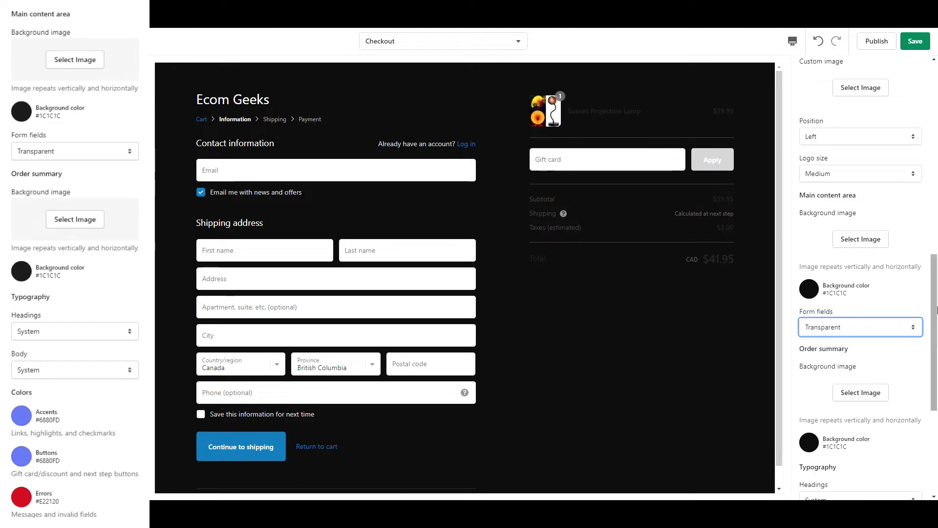
drag(937, 308, 937, 394)
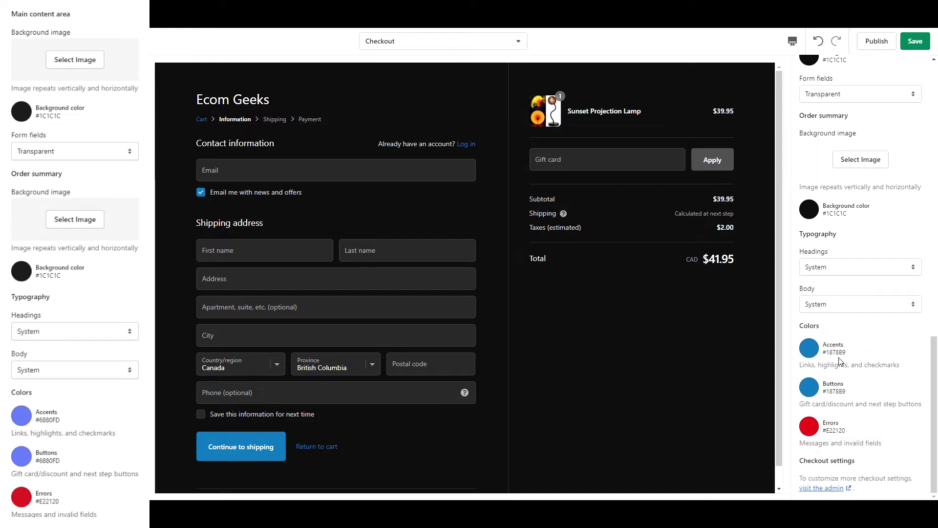
- Set the checkout Accents and Buttons colours to #6880FD and save
click(809, 348)
click(826, 292)
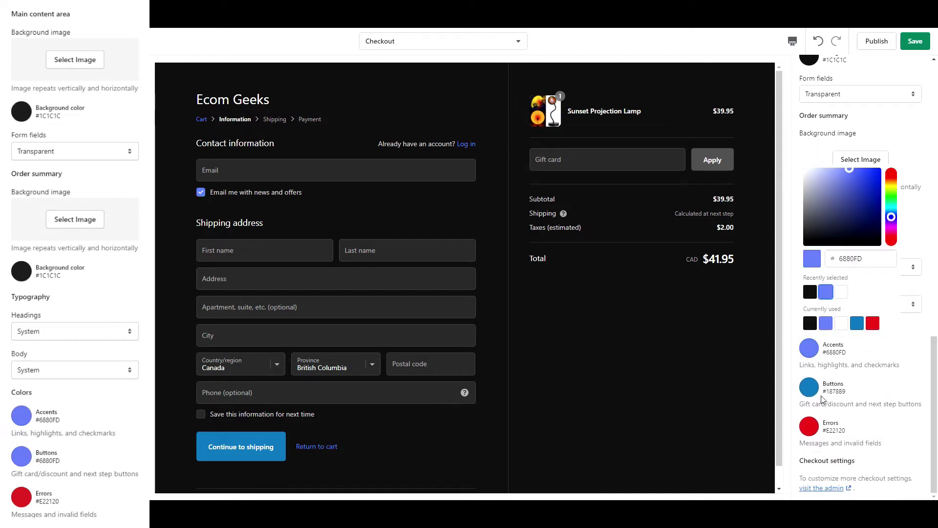
click(882, 388)
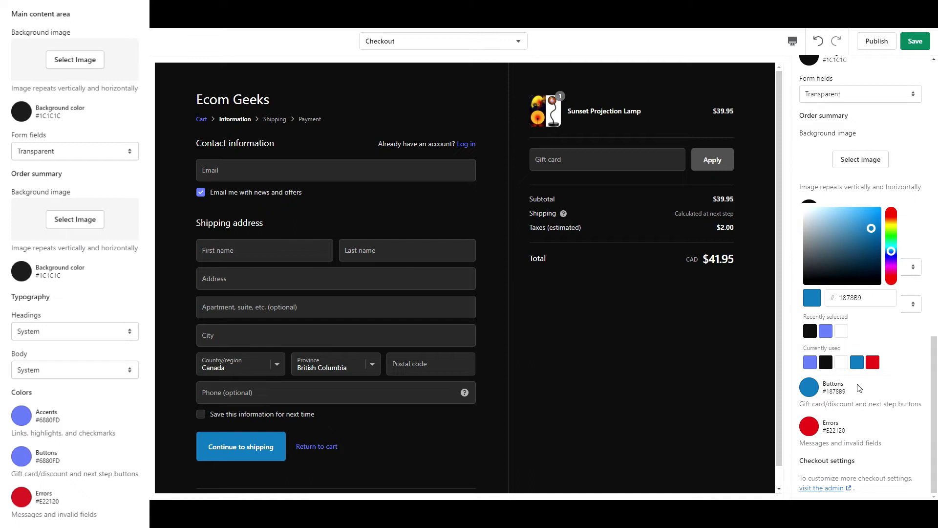
click(917, 358)
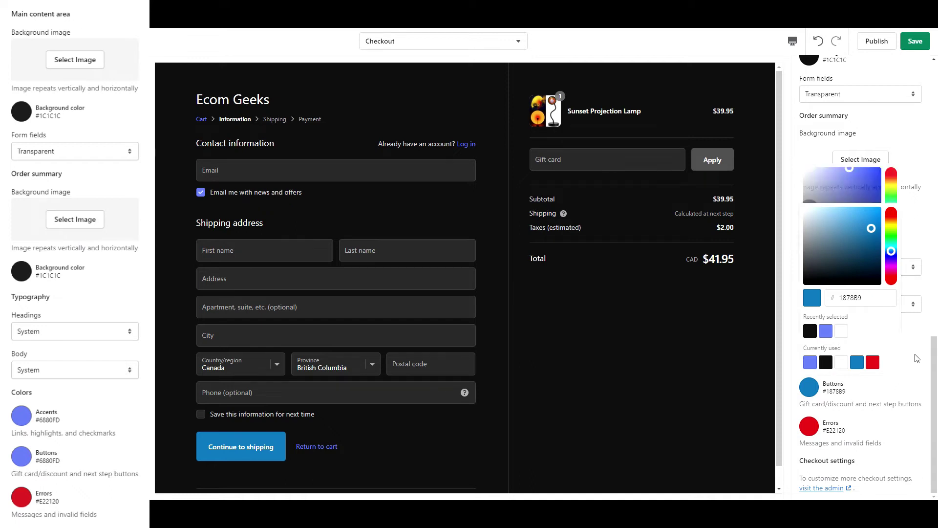
click(810, 391)
click(826, 331)
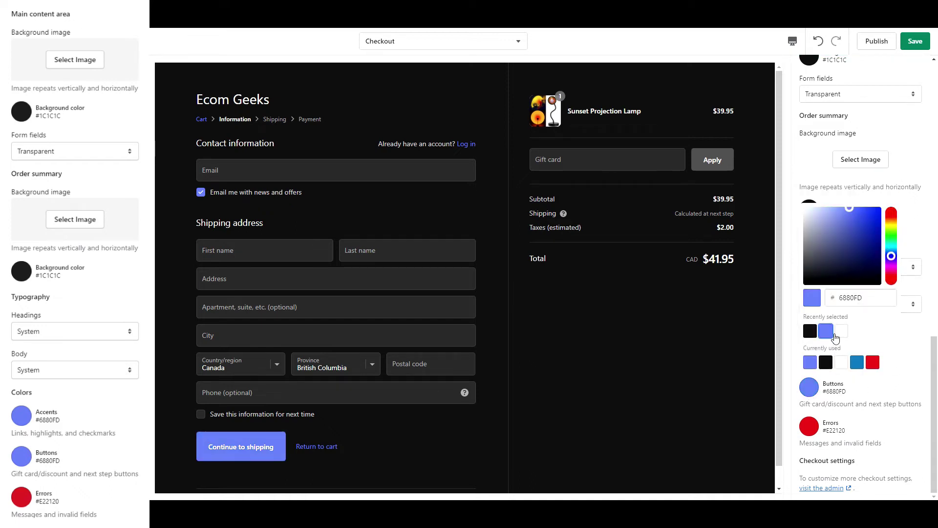
click(919, 341)
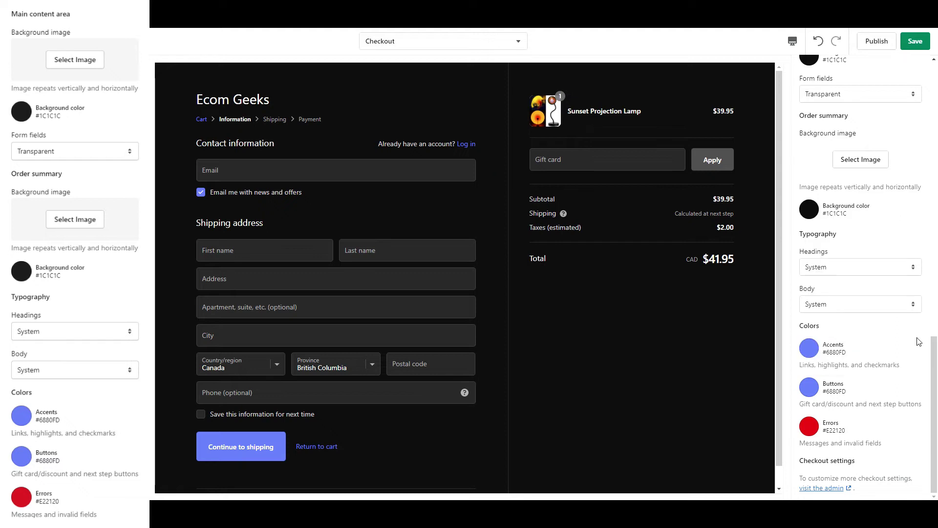
click(919, 43)
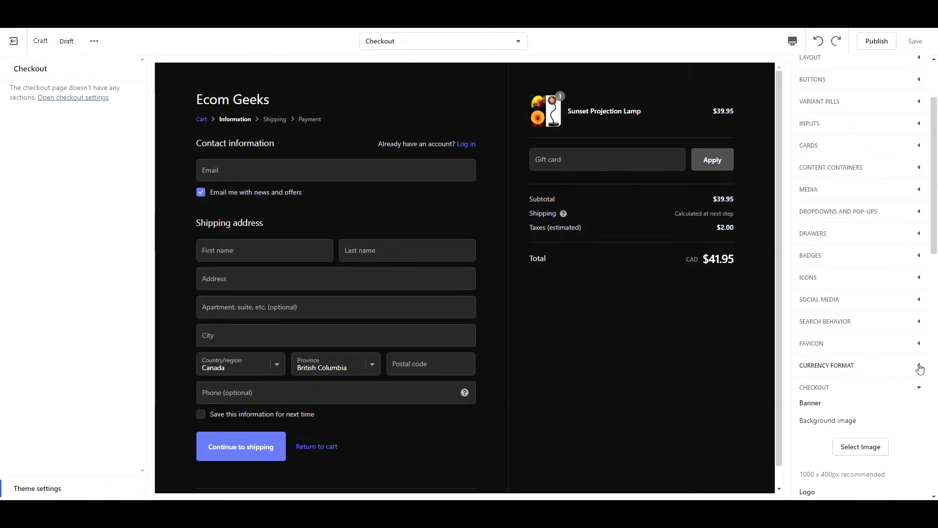
- Switch the editor preview from Checkout back to the Home page template
click(519, 46)
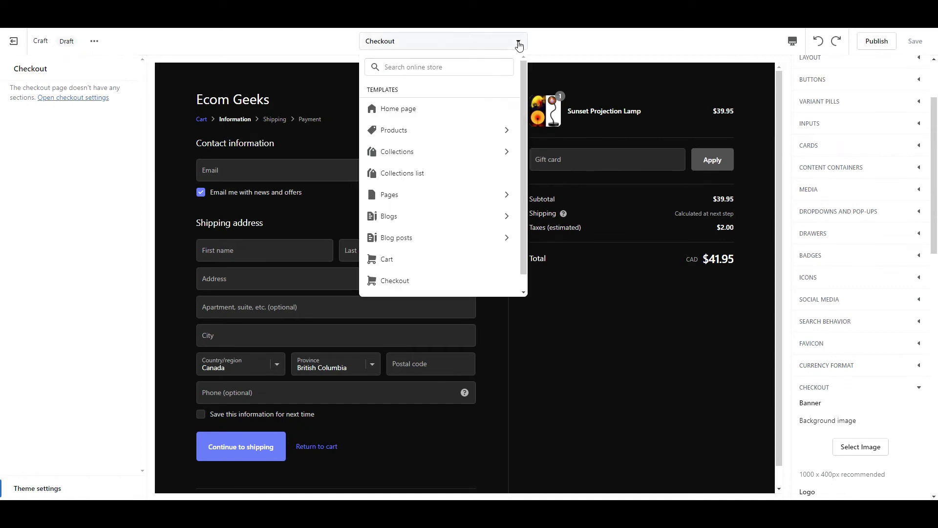
click(432, 113)
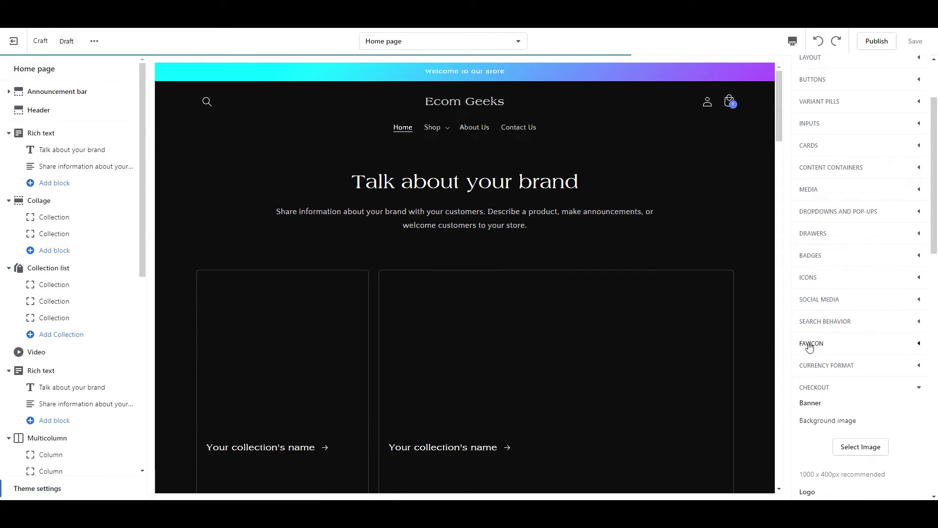
scroll(866, 345, up, 2)
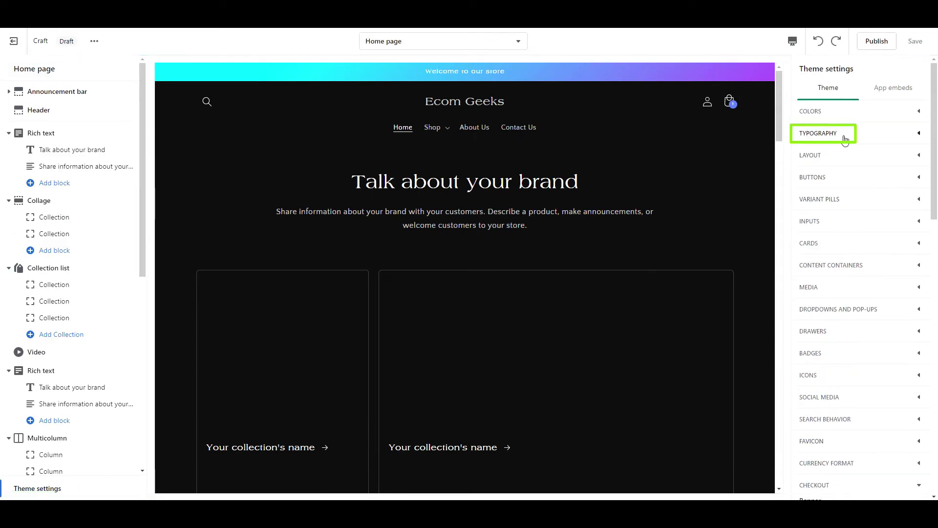
- Replace the Americana heading font with Poppins in the Bold weight under Typography
click(847, 139)
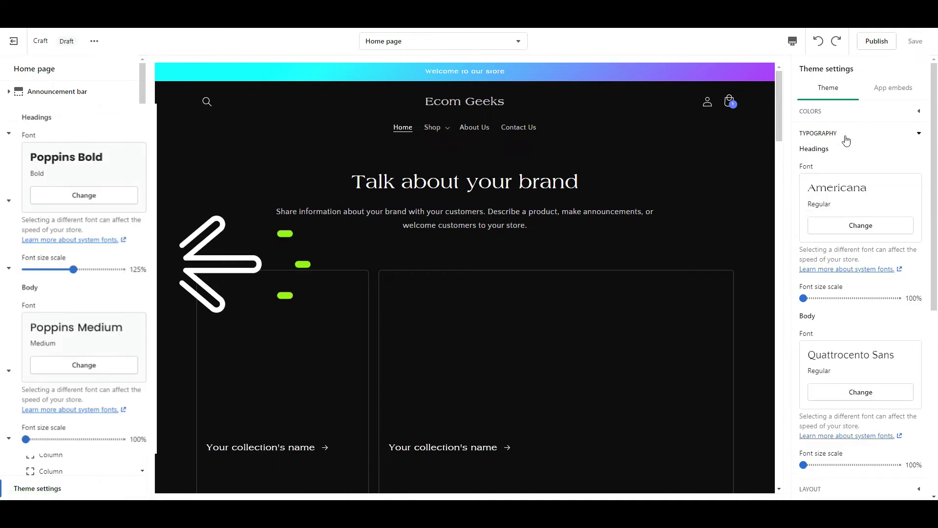
click(862, 226)
click(856, 100)
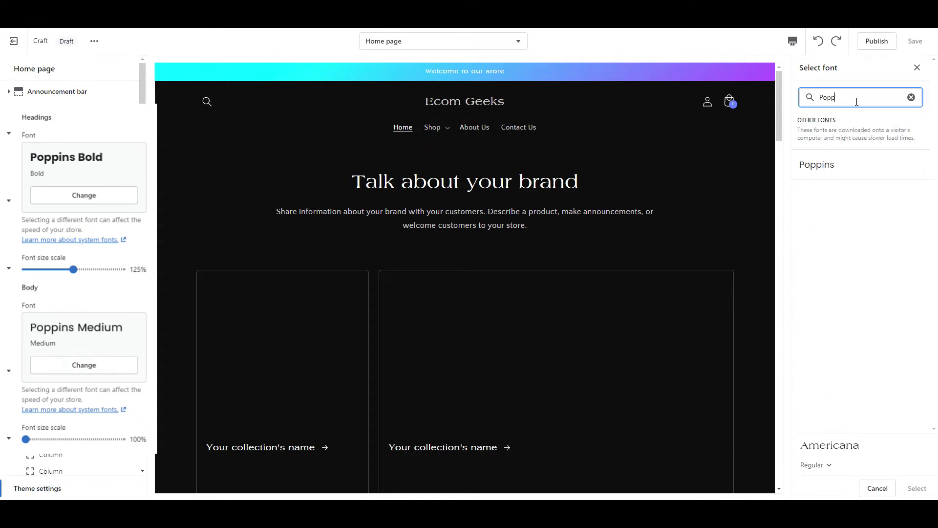
click(862, 174)
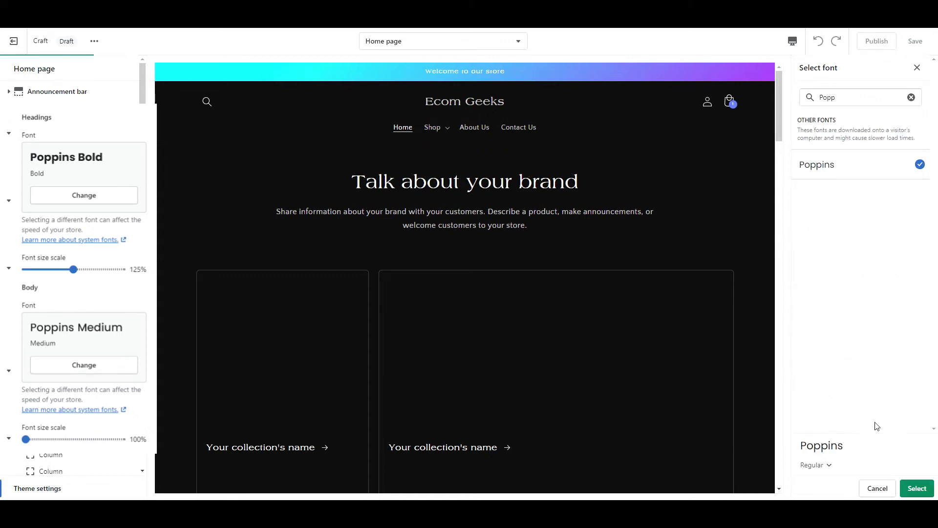
click(829, 467)
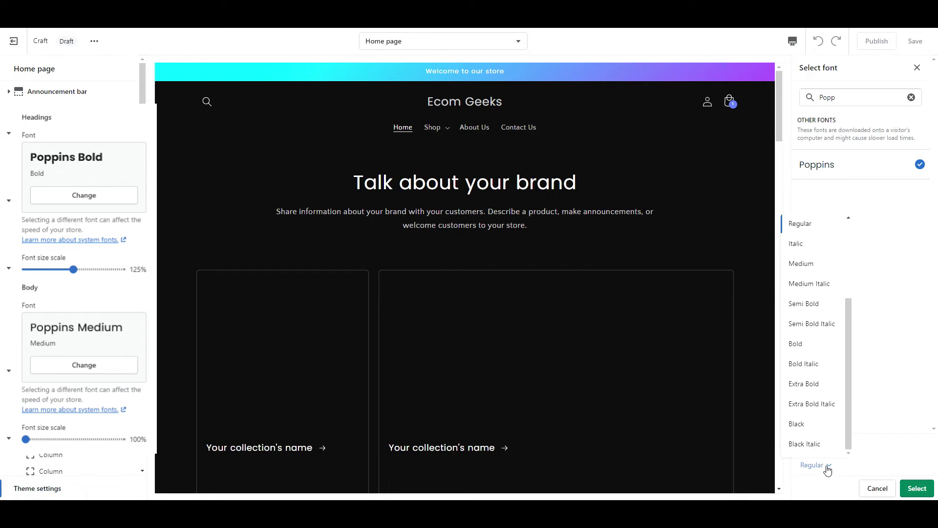
click(797, 344)
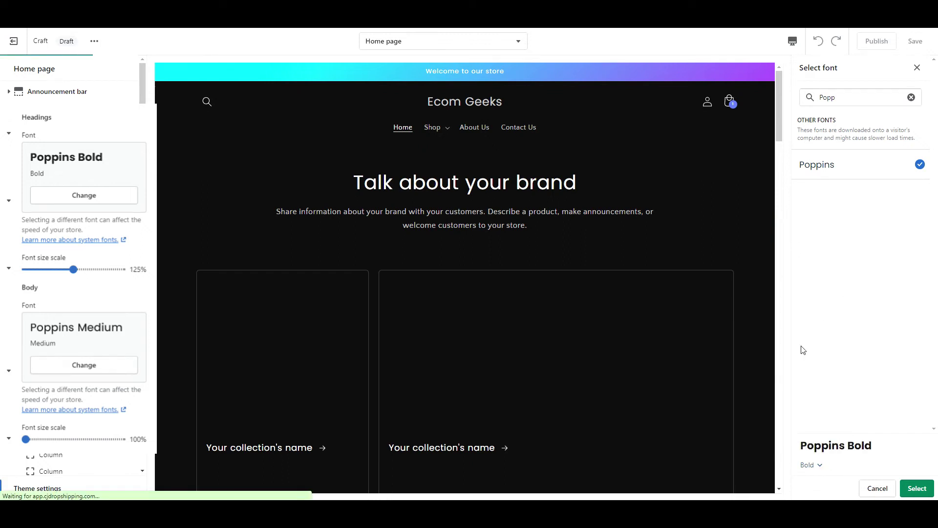
click(918, 489)
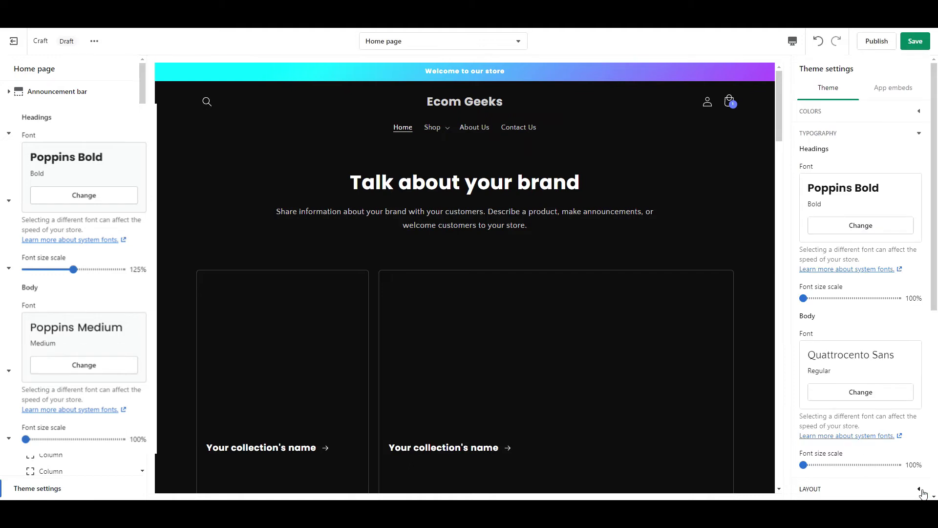
- Swap the Quattrocento Sans body font for Poppins in the Medium weight
click(890, 397)
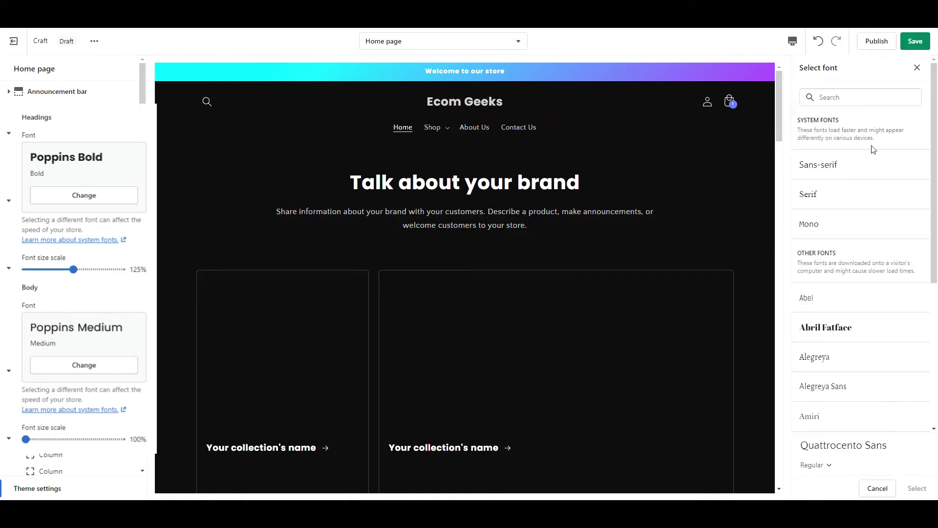
click(872, 98)
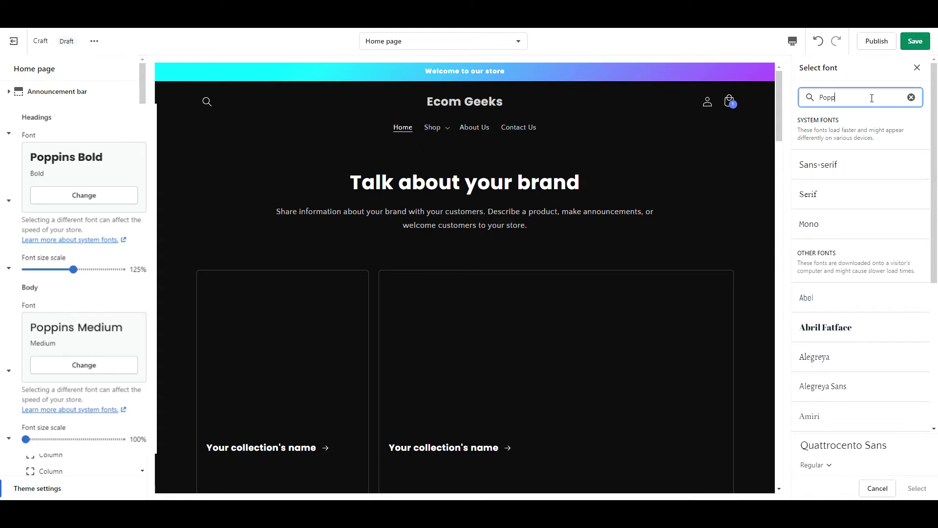
click(858, 167)
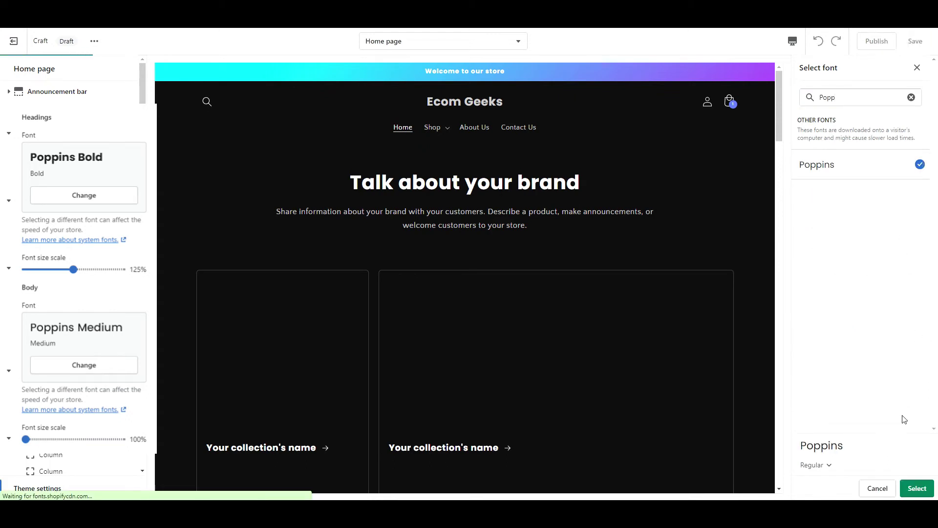
click(829, 469)
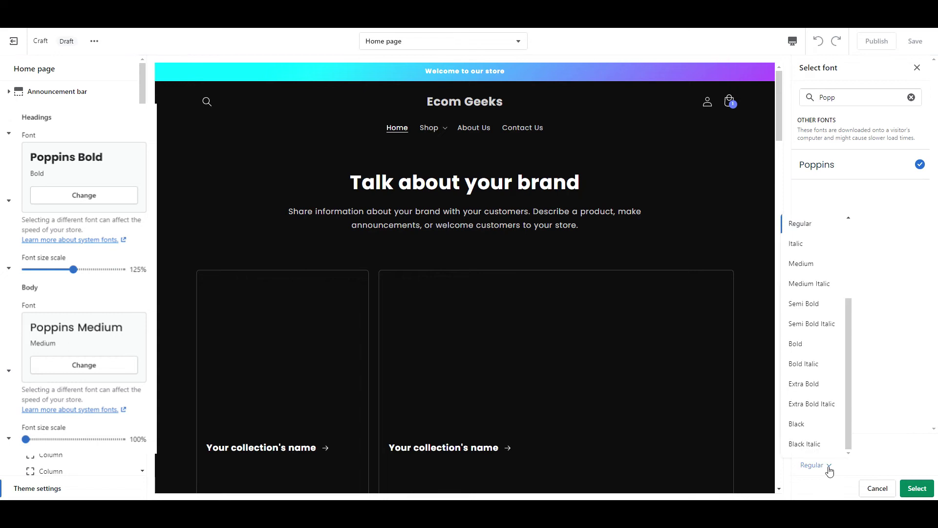
click(826, 266)
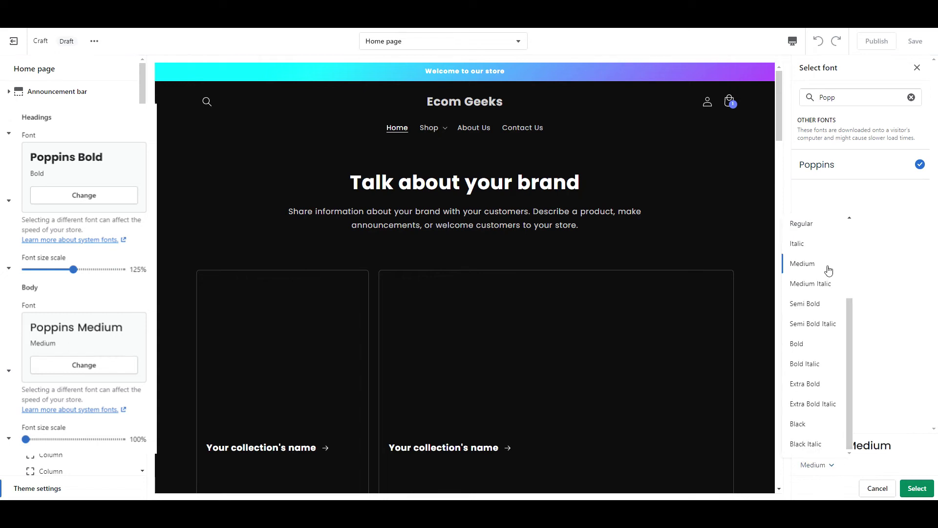
click(927, 493)
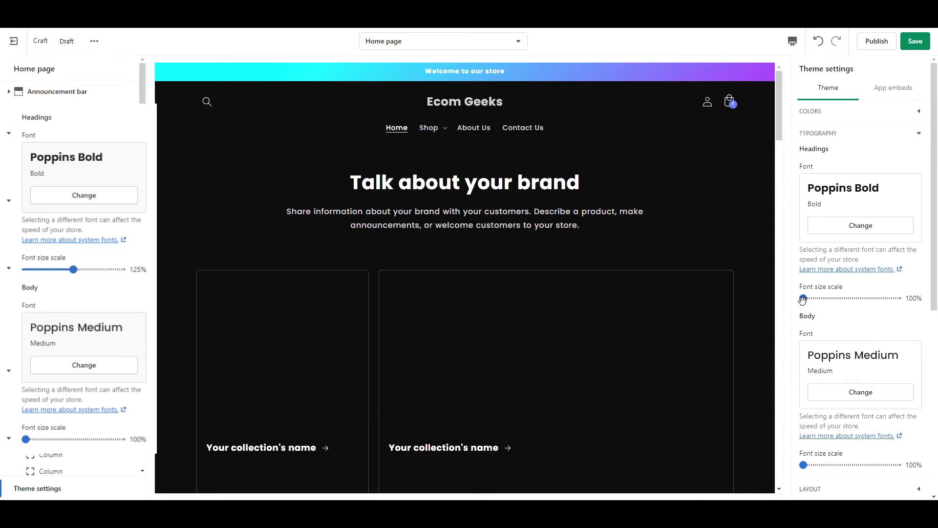
- Raise the headings font size scale to 125%, save, and close Theme settings
drag(804, 299, 850, 304)
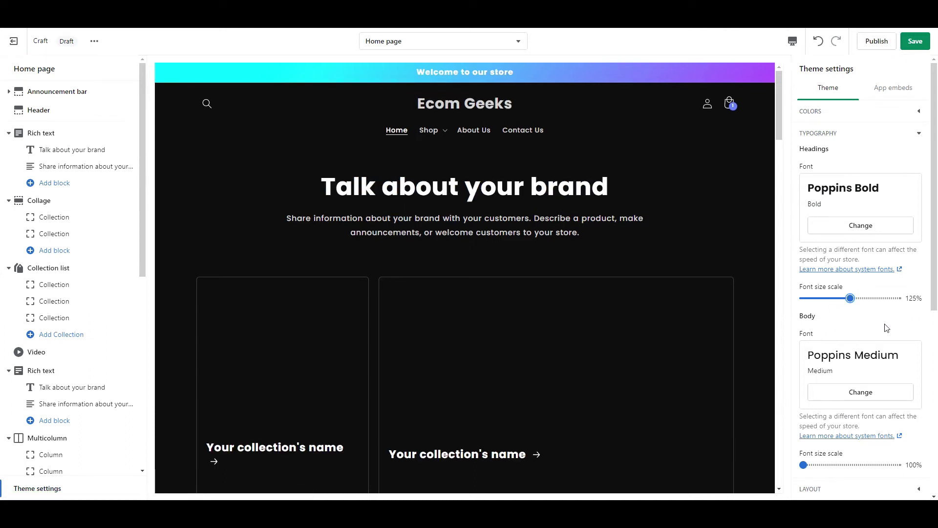
click(923, 45)
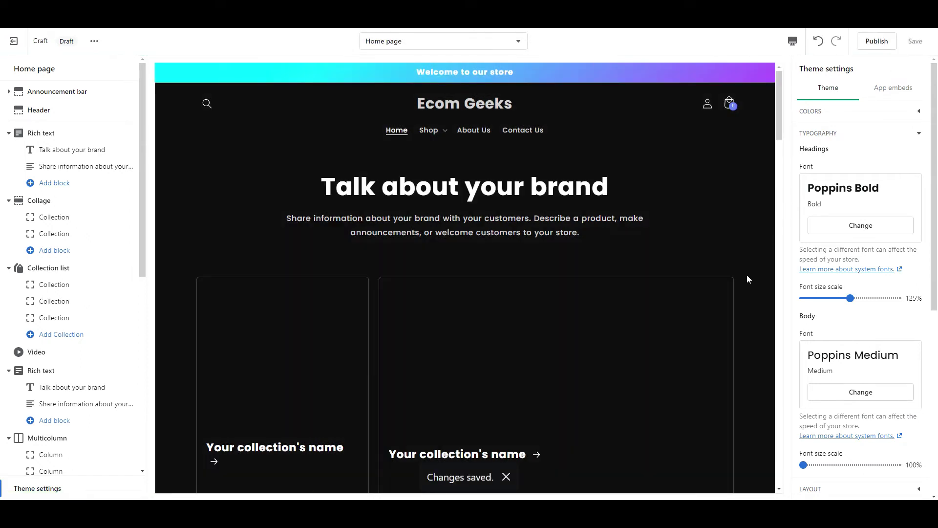
key(Escape)
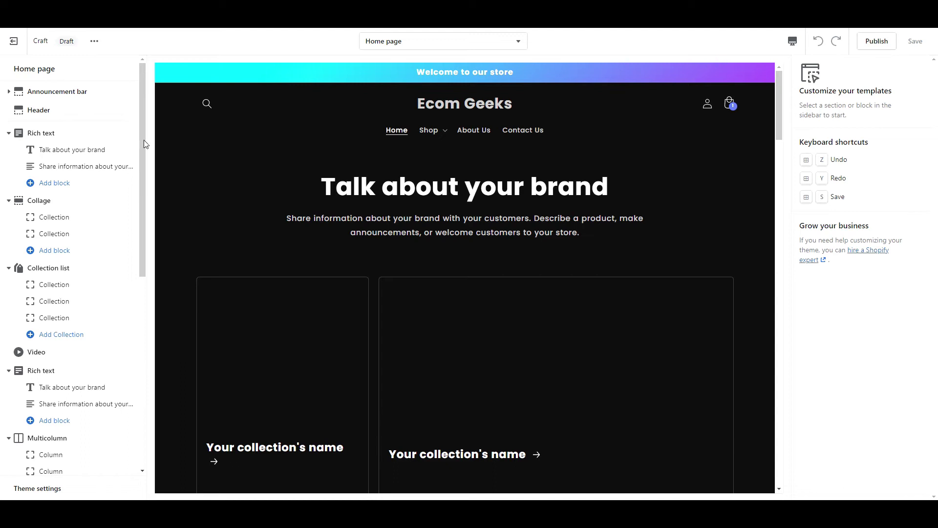
- Set the last uploaded StoreName image as the header logo
click(34, 111)
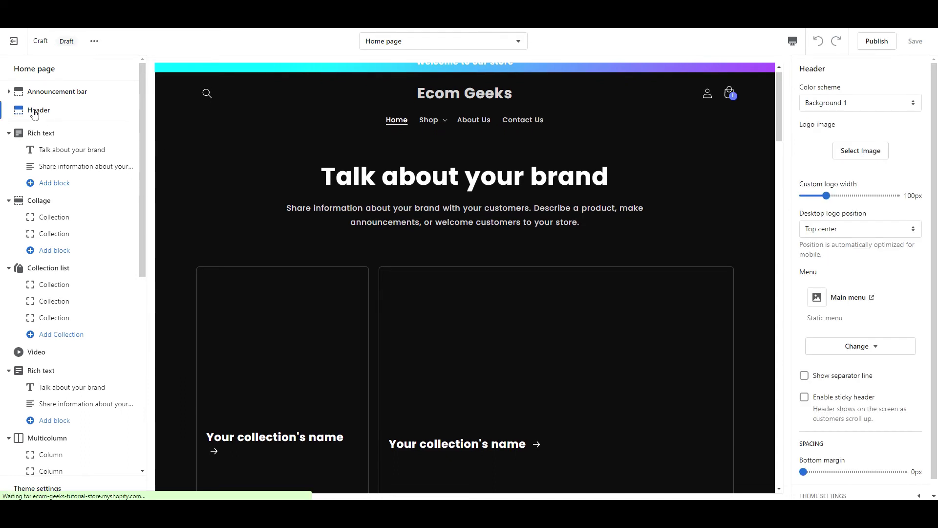
click(861, 150)
scroll(879, 279, down, 5)
click(890, 410)
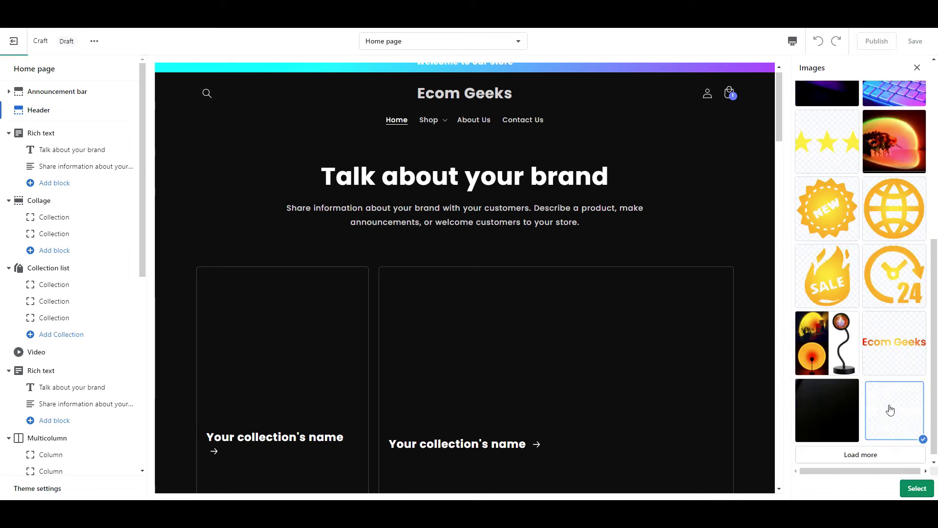
click(917, 489)
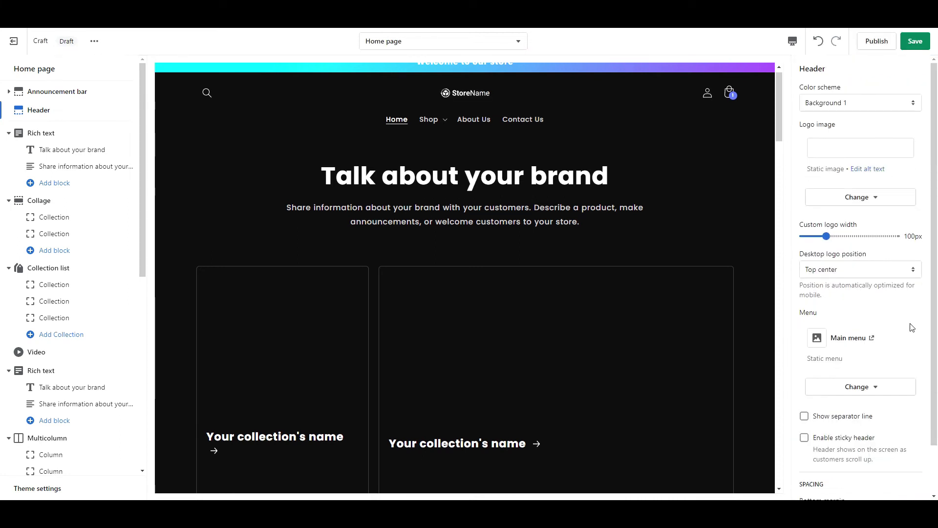
- Position the desktop logo middle left at 160px wide and save the header
click(903, 274)
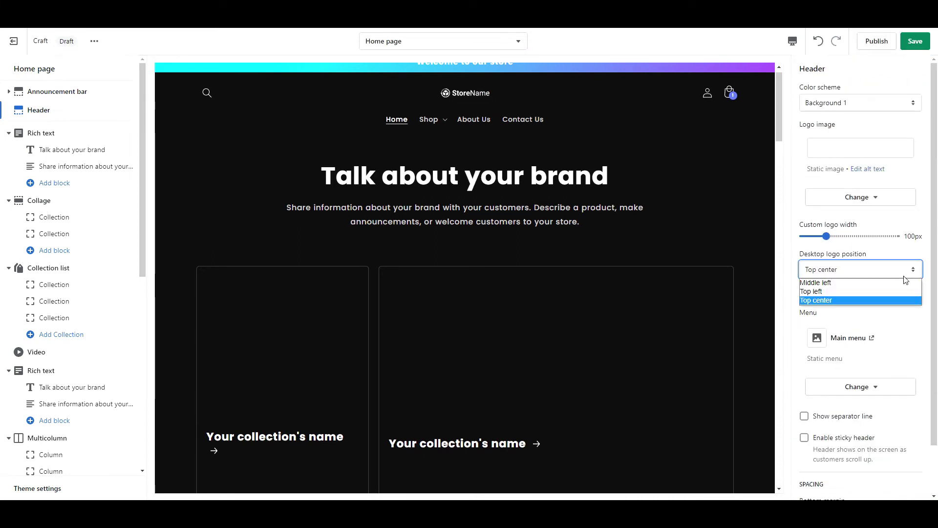
click(878, 283)
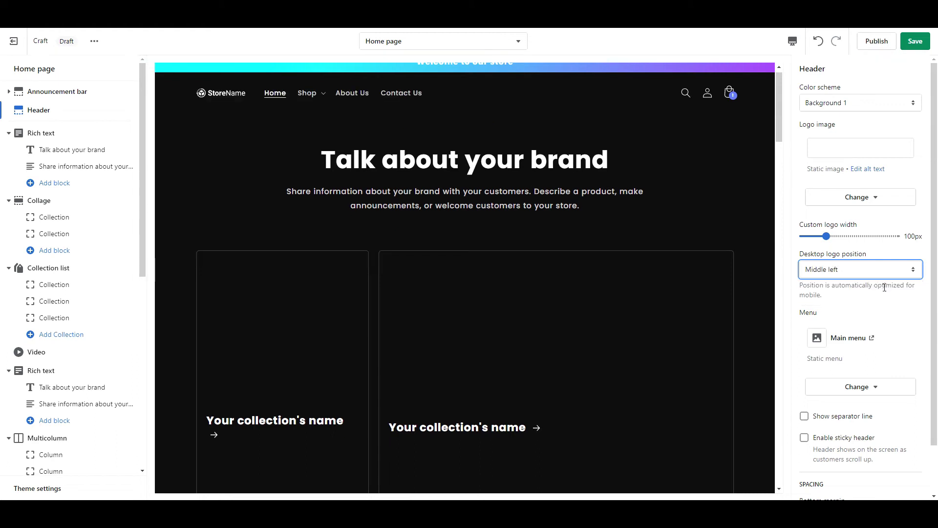
drag(825, 236, 854, 237)
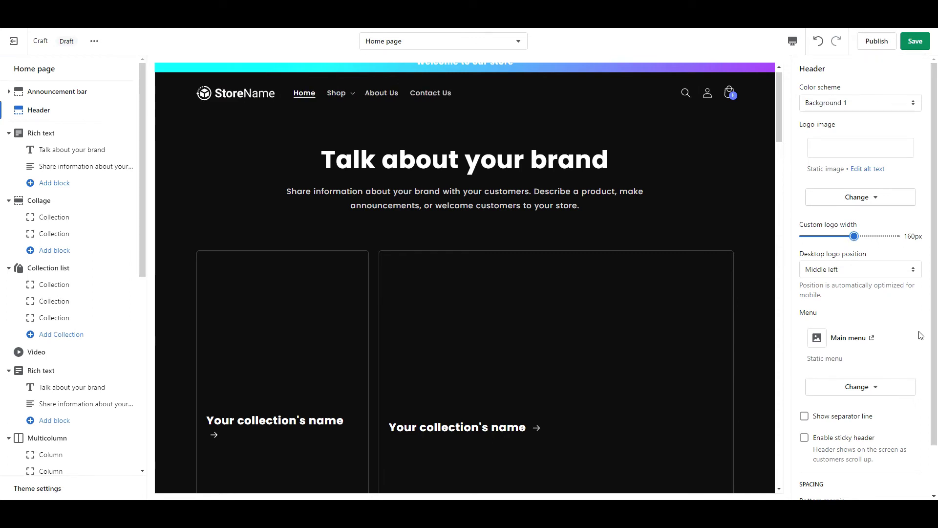
key(ctrl+s)
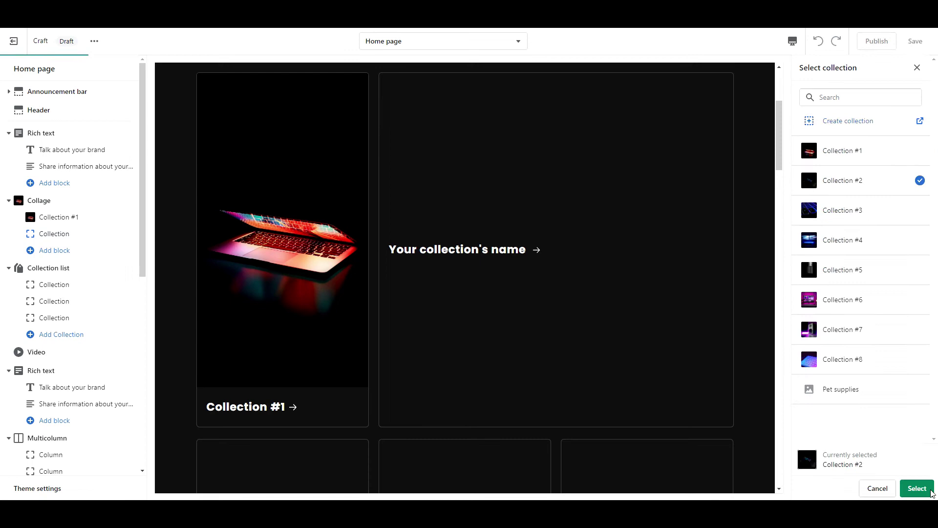
- Fill the empty collection blocks with collections, giving the second collage Collection #7
click(917, 489)
click(842, 210)
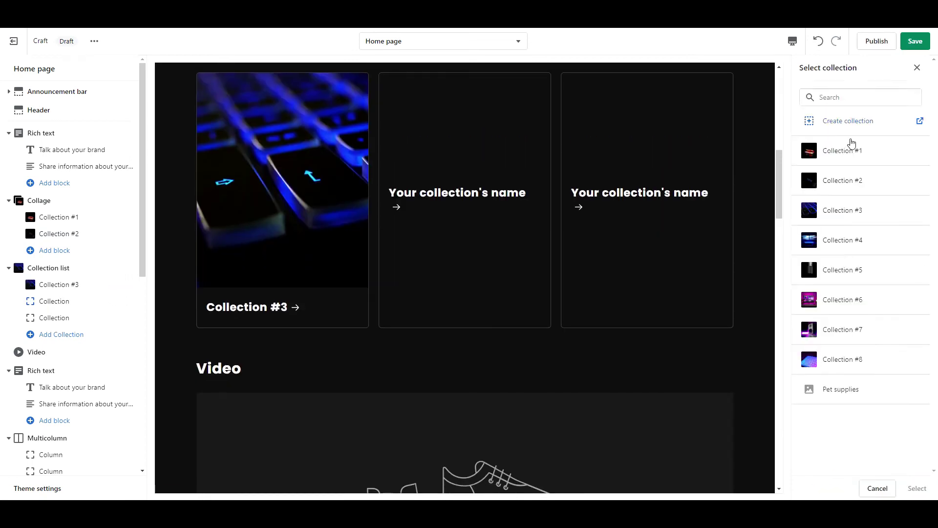
click(843, 241)
click(843, 270)
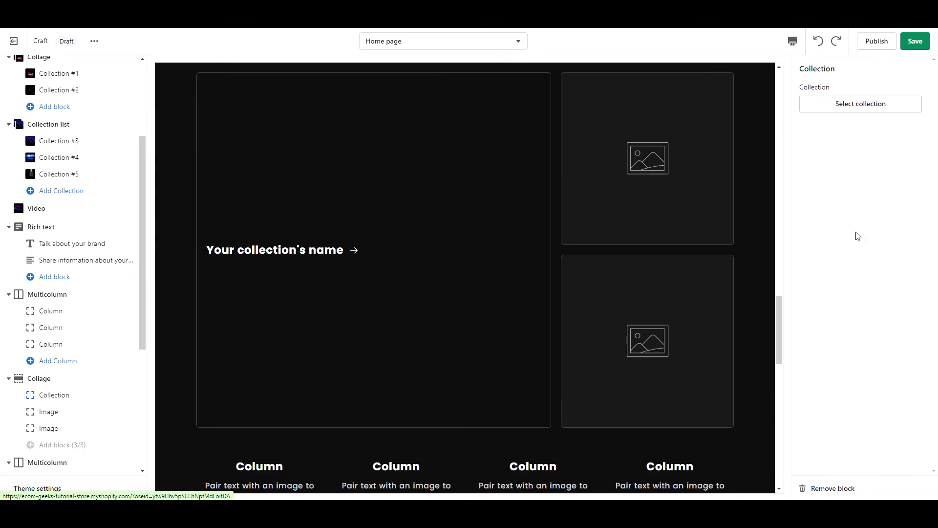
click(874, 340)
click(917, 488)
- Add an image to the second collage and hide the Blog posts section
click(890, 273)
scroll(144, 427, down, 5)
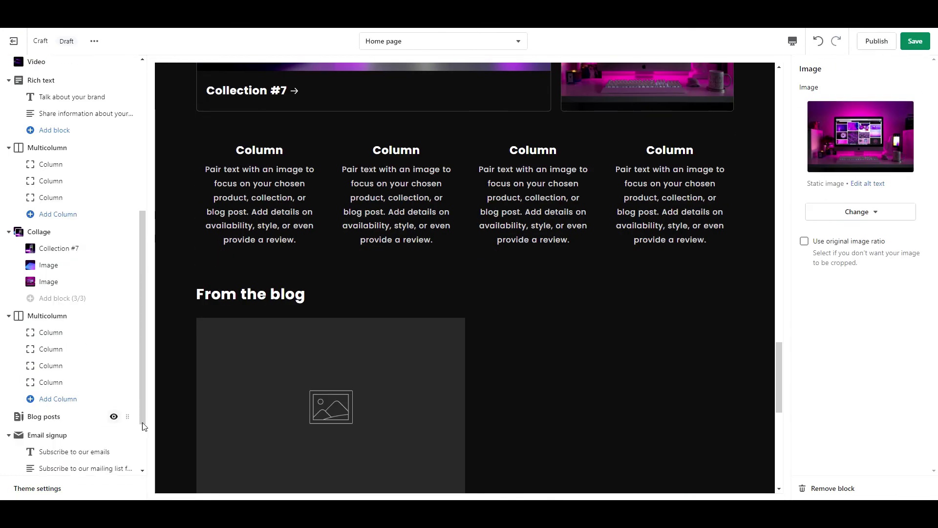
click(114, 416)
- Give the multicolumn columns images and set the image width to one-third
click(47, 98)
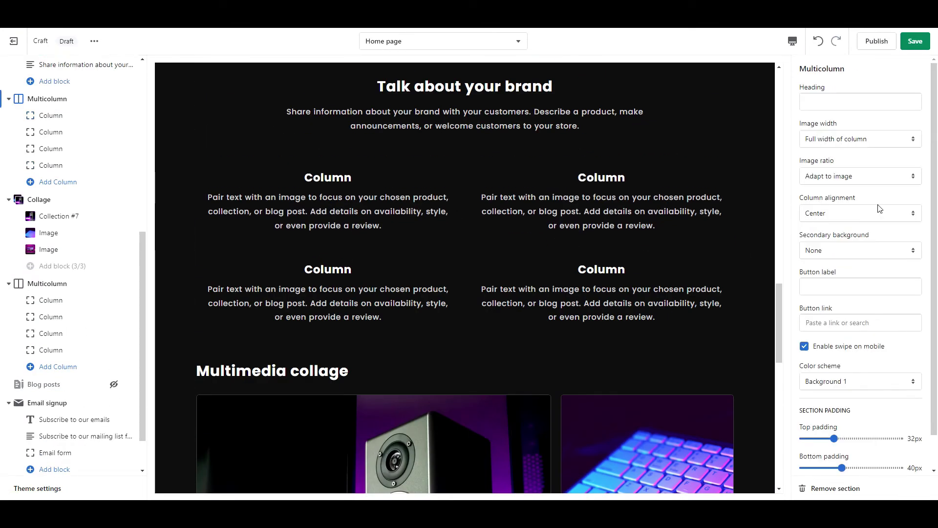
click(50, 115)
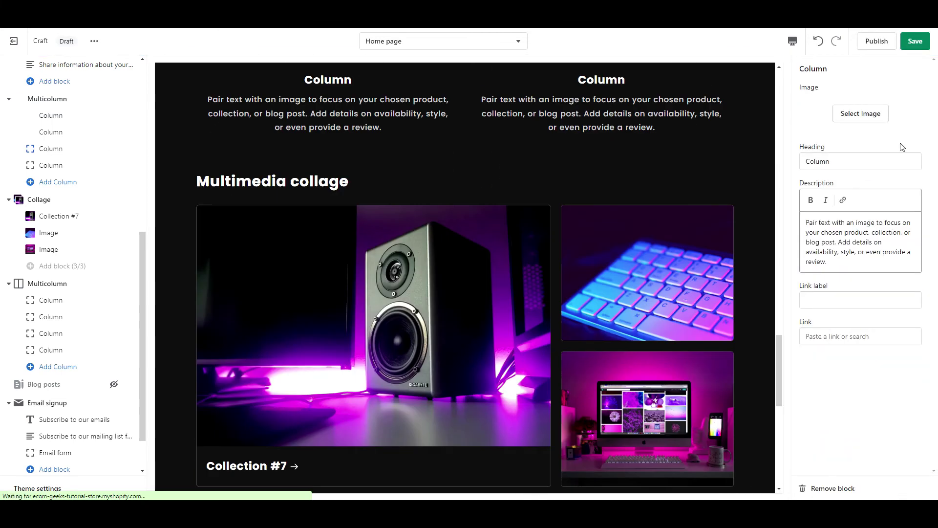
click(50, 165)
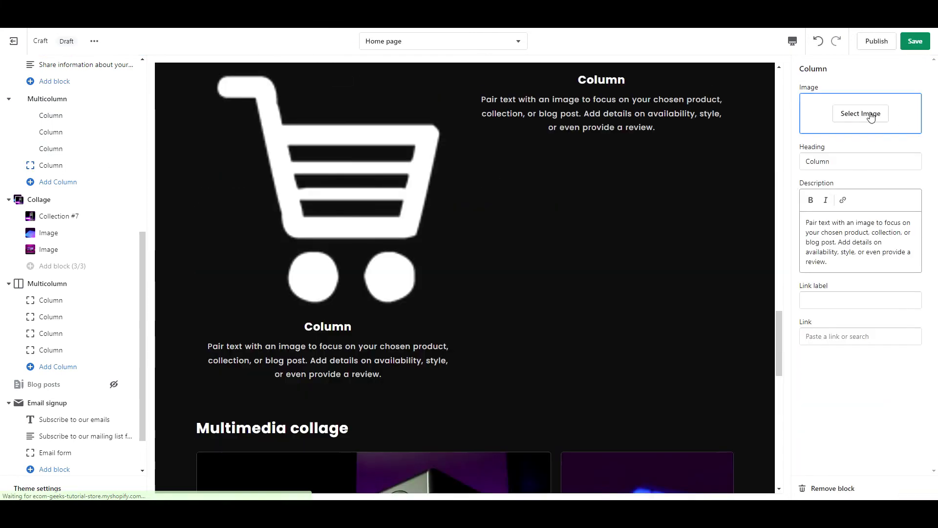
click(859, 138)
click(859, 166)
- Save the homepage and confirm the announcement bar keeps the Accent 1 colour scheme
click(916, 41)
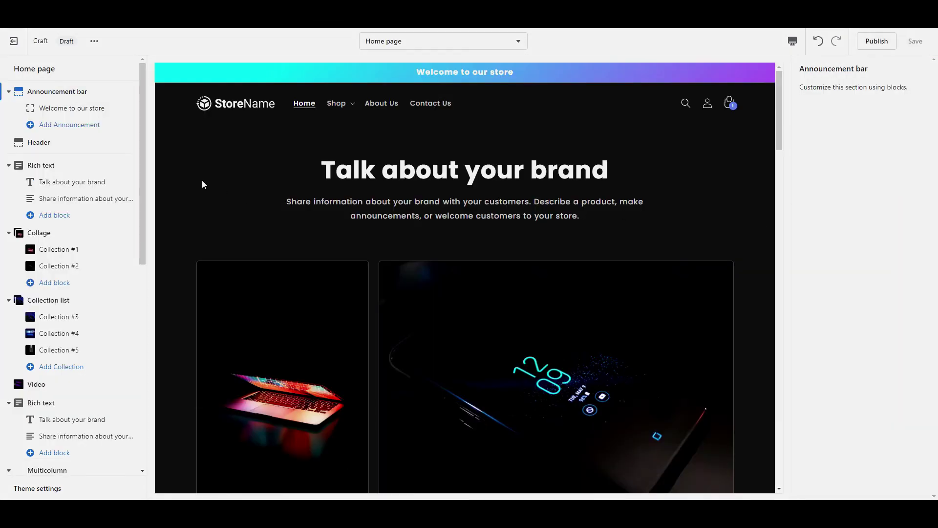
click(104, 113)
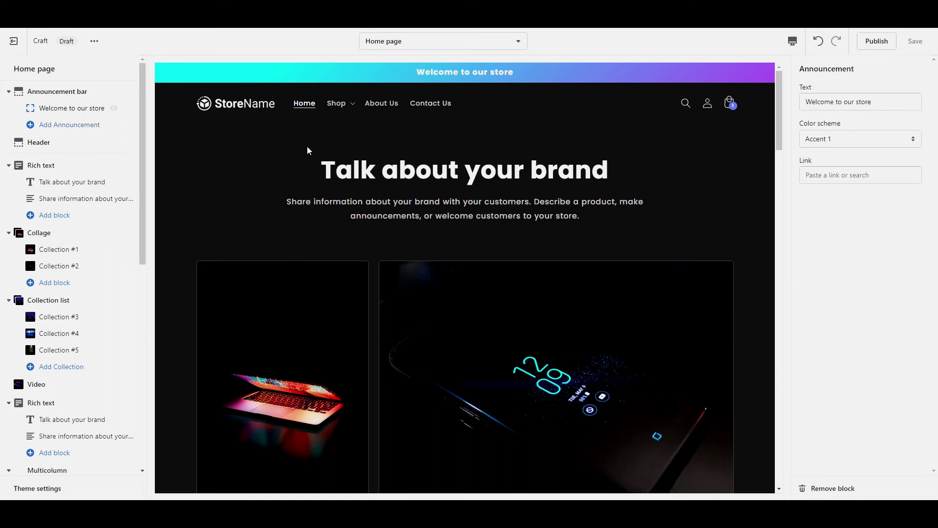
click(912, 141)
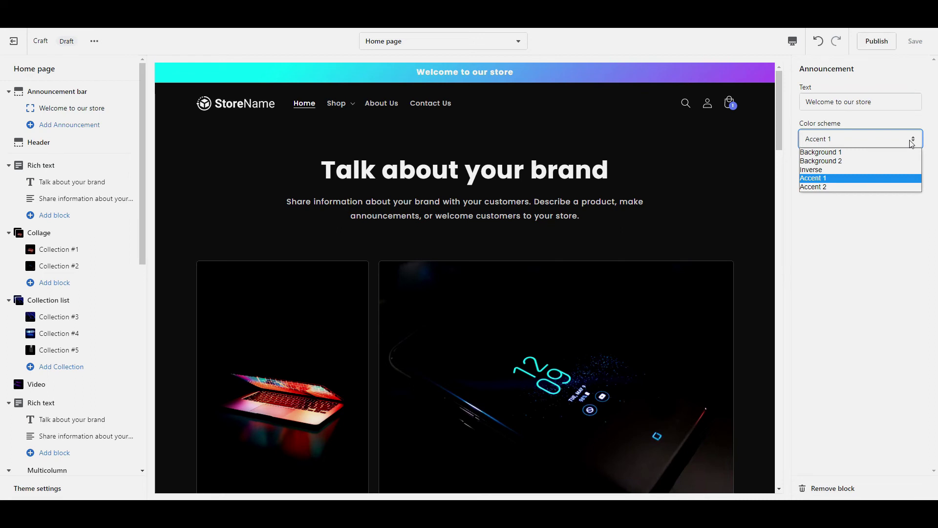
click(897, 181)
click(899, 220)
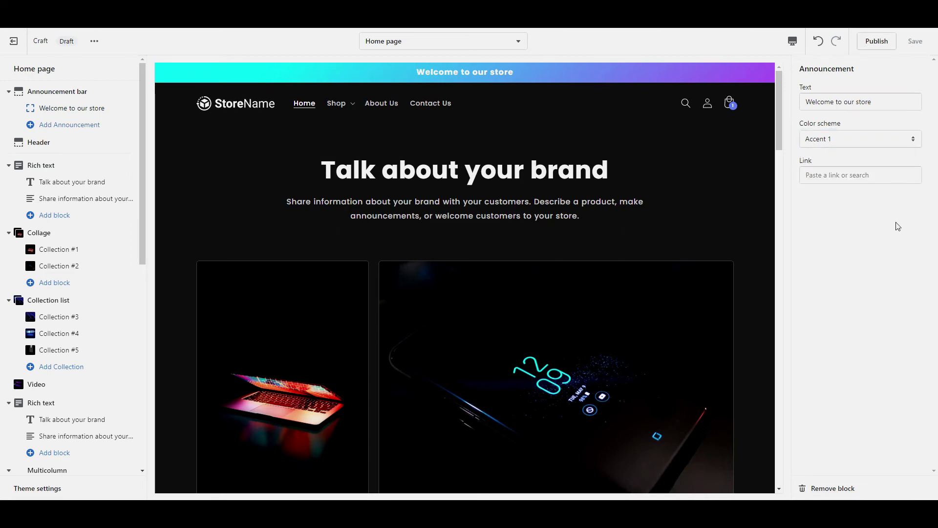
- Check the header's colour scheme, leaving it on Background 1
click(199, 135)
click(904, 103)
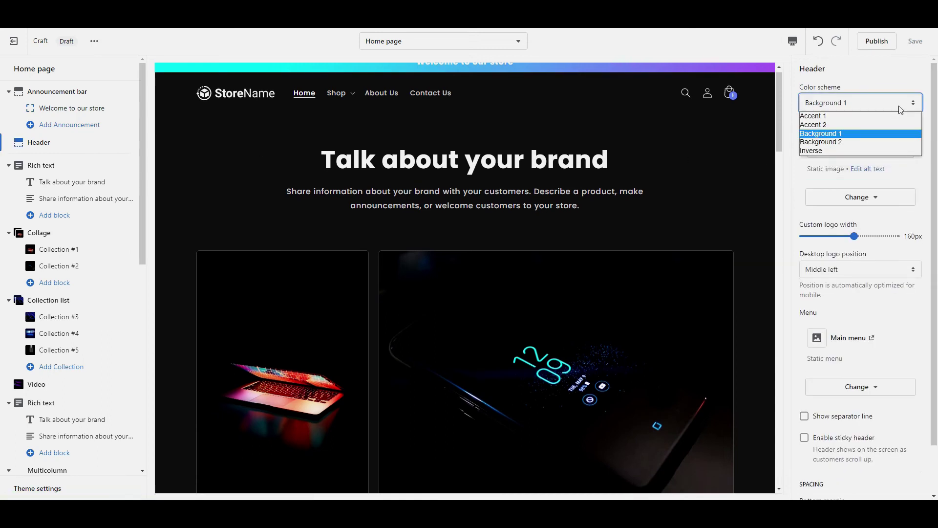
click(852, 135)
click(908, 74)
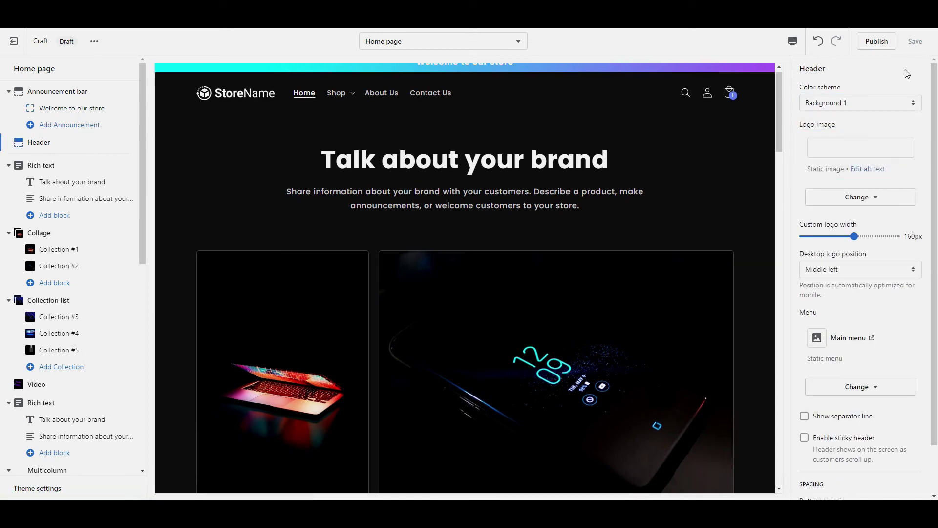
- Review the Rich text, Collage and Collection list sections, then scroll down the section list
click(45, 169)
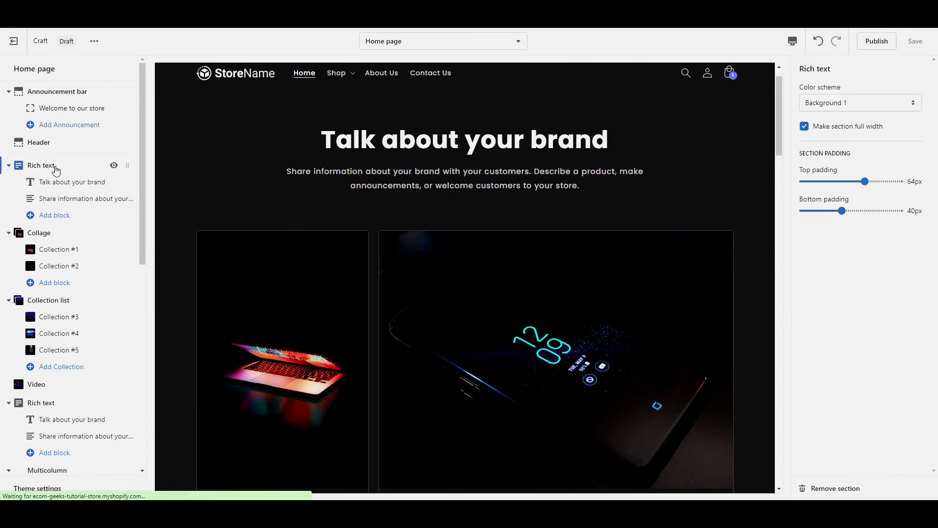
click(42, 237)
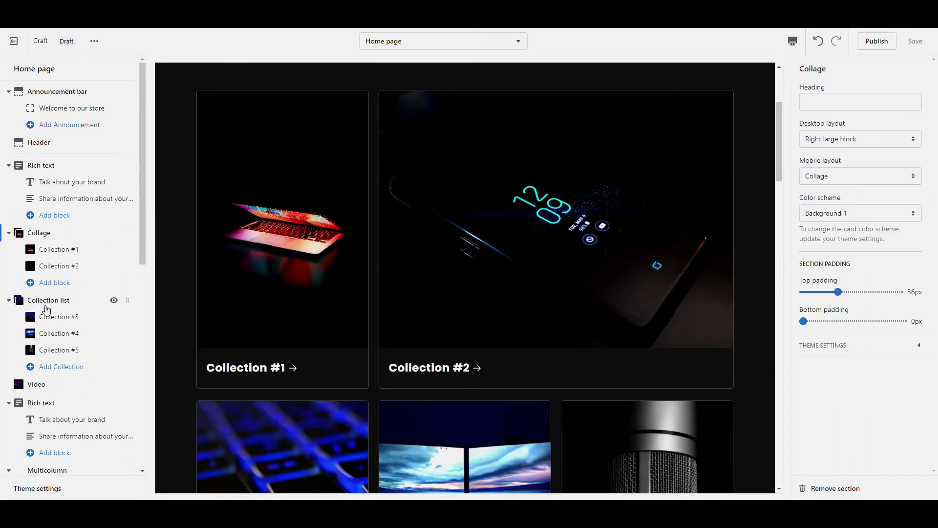
click(47, 308)
drag(777, 203, 756, 454)
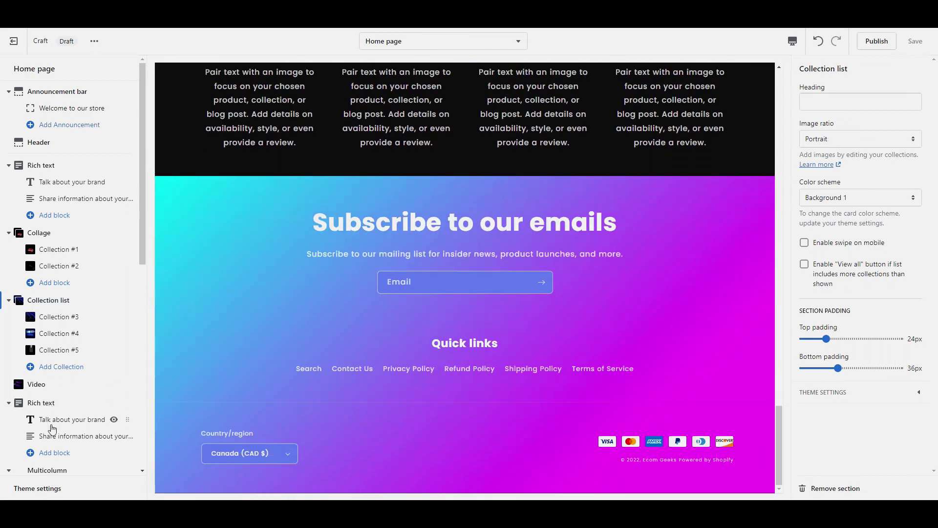
scroll(61, 386, down, 5)
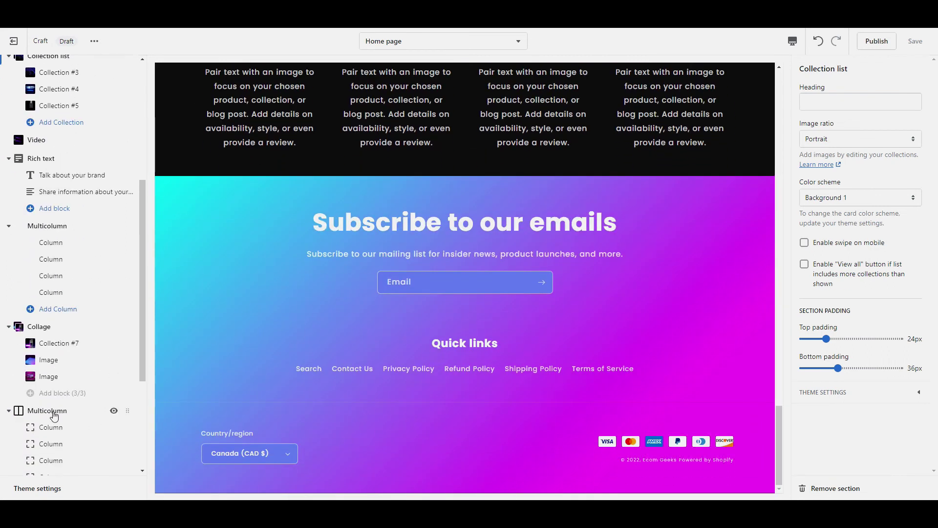
scroll(54, 416, down, 4)
- Apply the Accent 2 colour scheme to the home page Email signup section
click(47, 356)
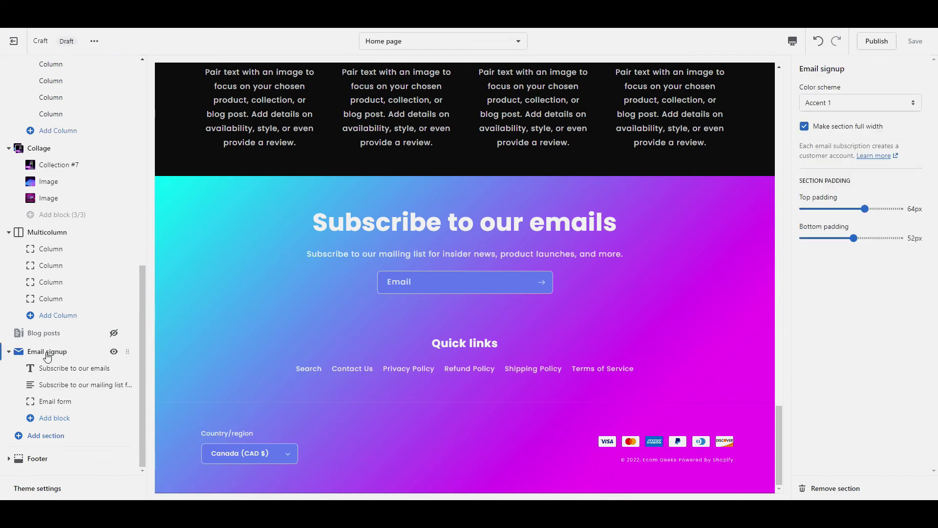
click(875, 103)
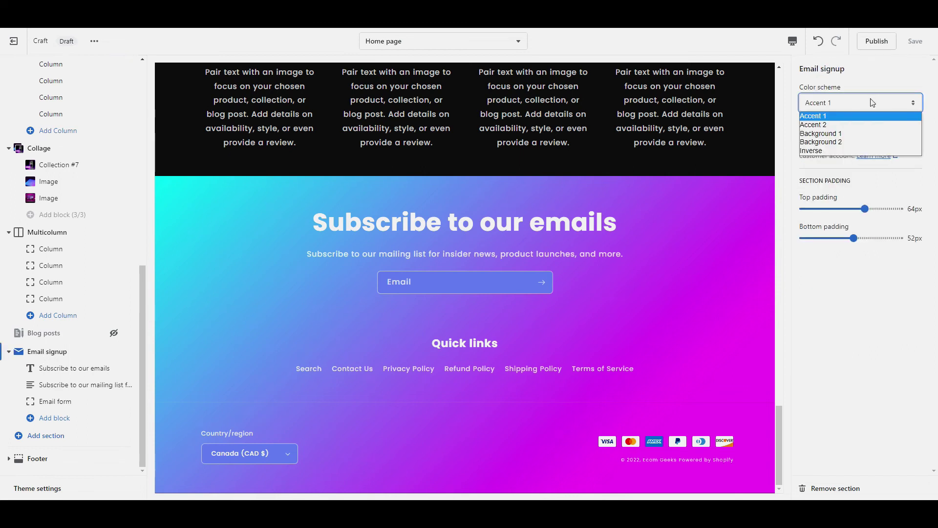
click(852, 126)
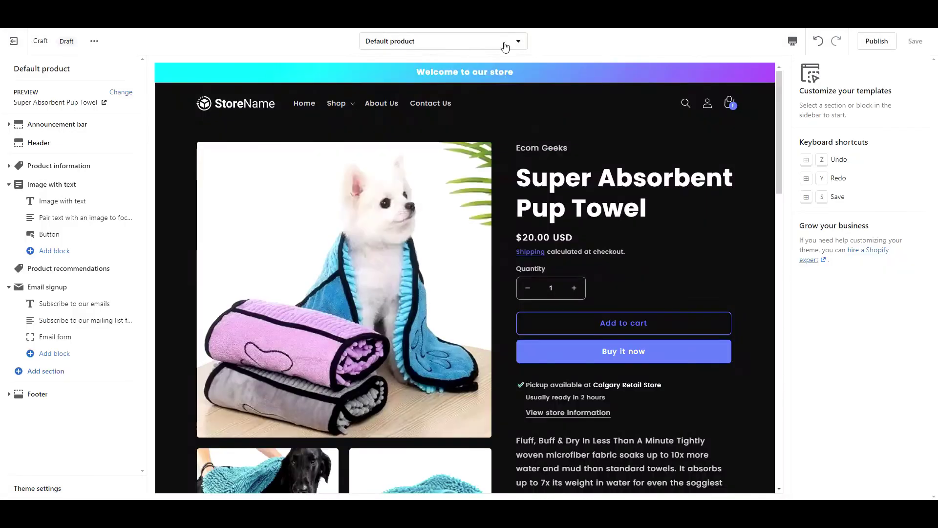
- On the Default page template, give the Email signup section Accent 2 as well
click(503, 42)
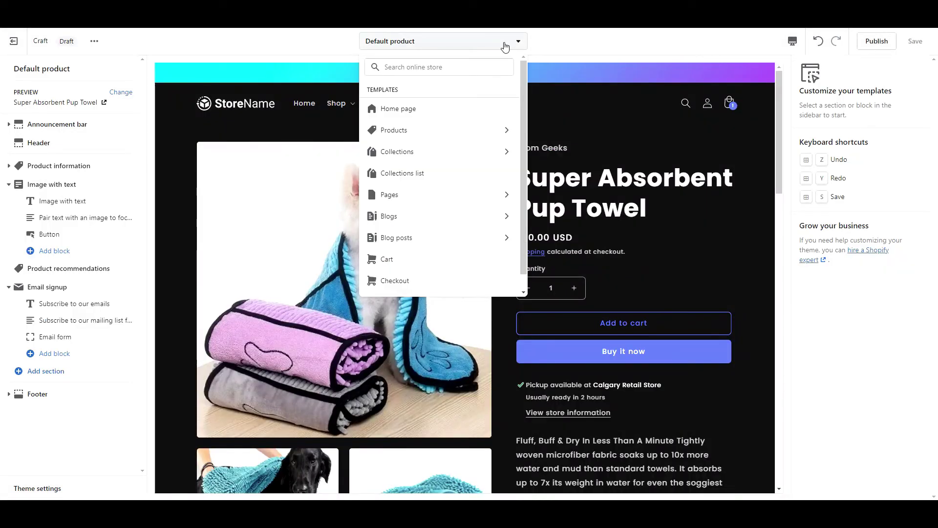
click(458, 202)
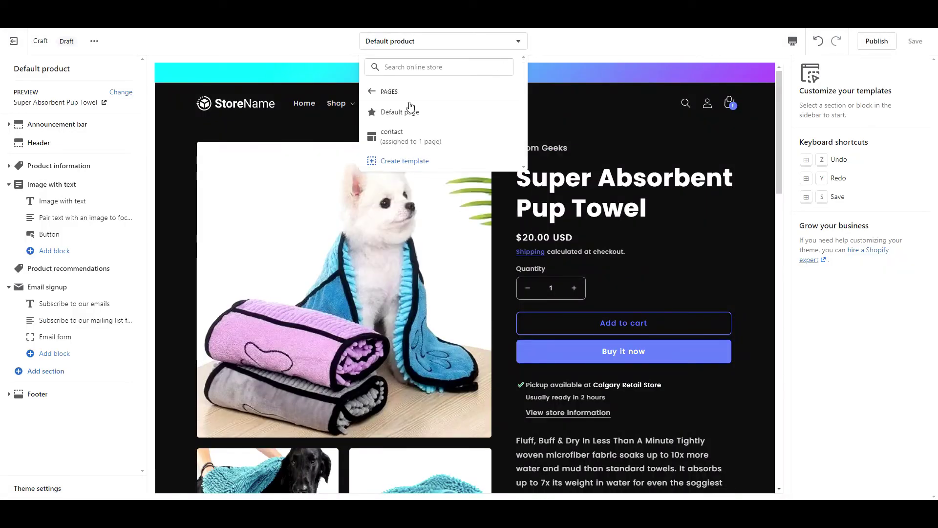
click(401, 115)
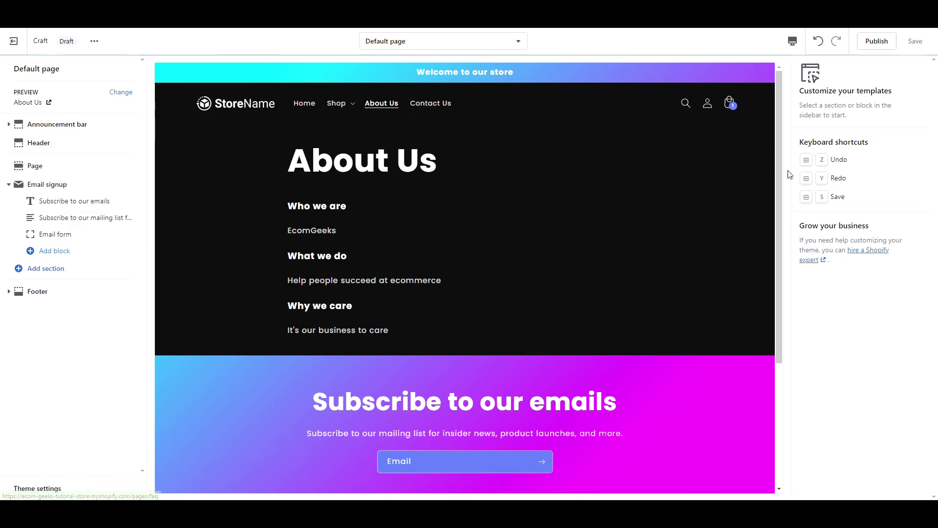
drag(776, 178, 753, 337)
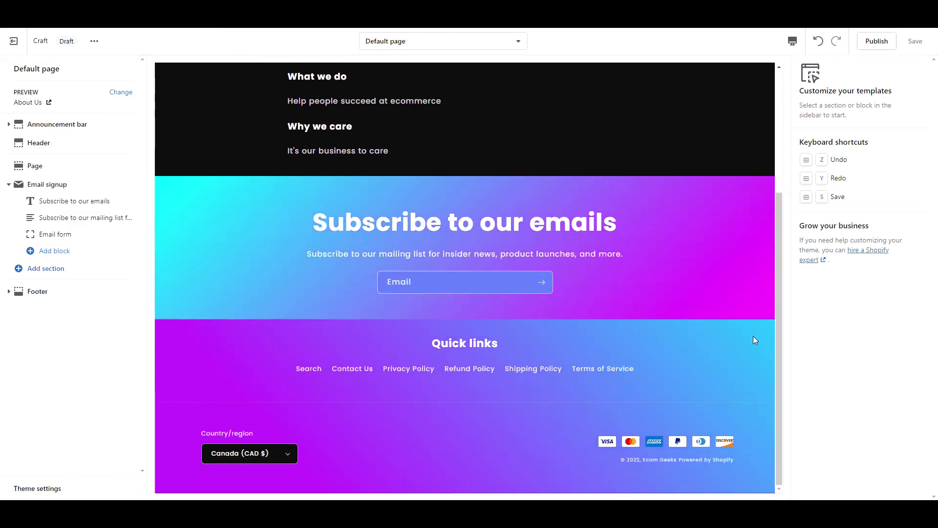
click(61, 189)
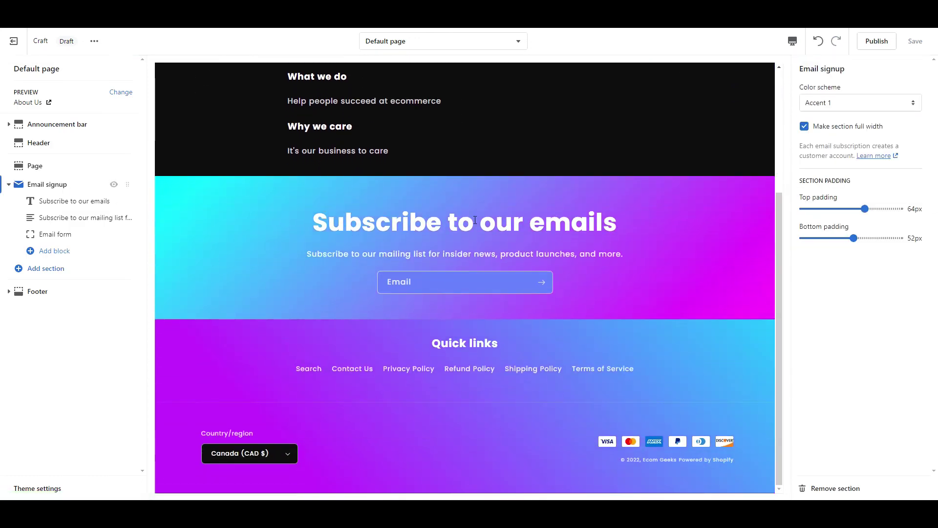
click(880, 104)
click(853, 124)
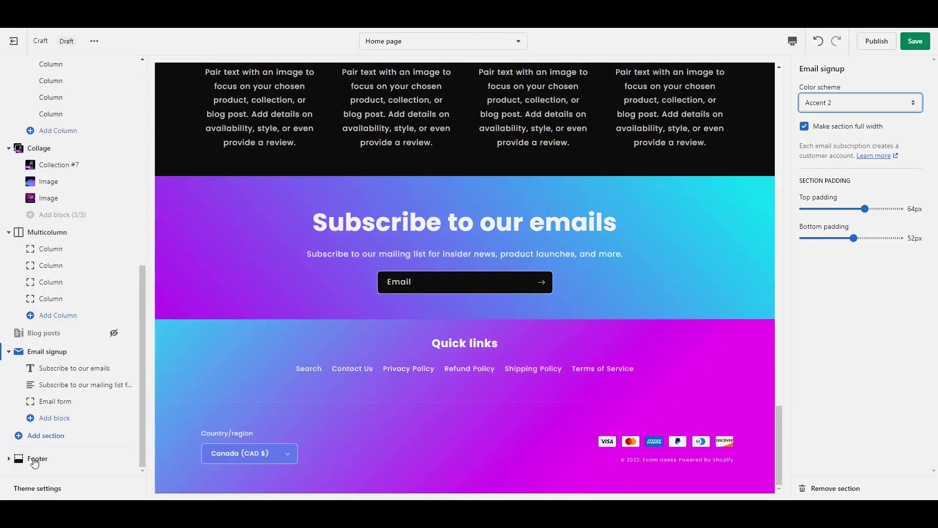
- Set the footer's colour scheme to Accent 2 and save the theme
click(34, 462)
click(846, 104)
click(844, 126)
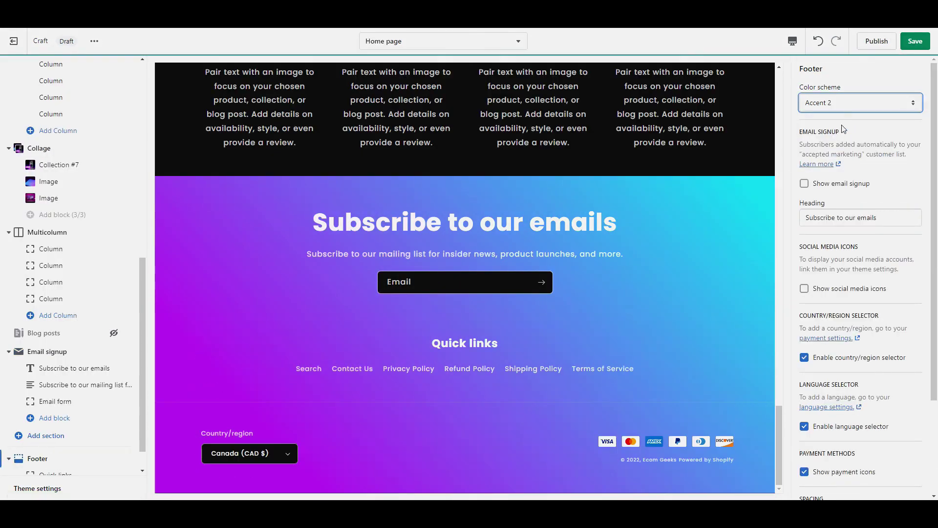
key(ctrl+s)
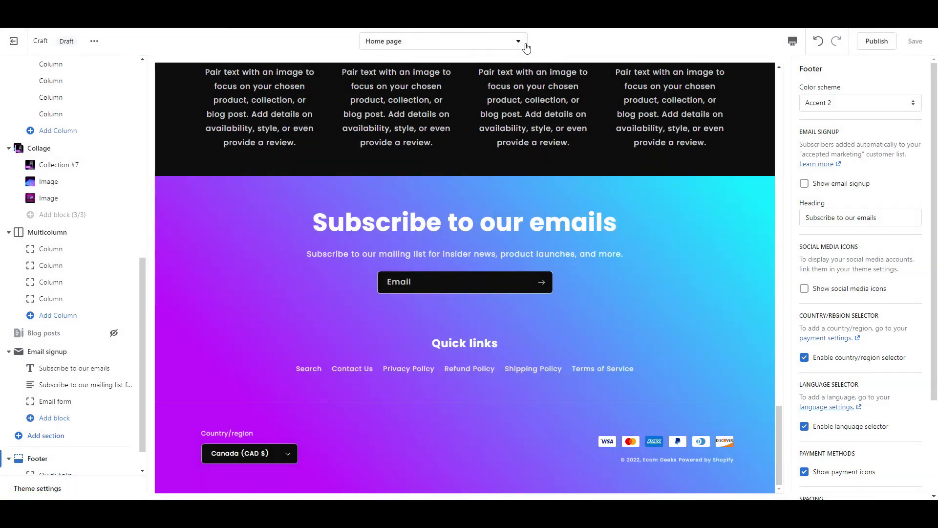
- Switch the editor to the Default product template
click(521, 43)
click(460, 128)
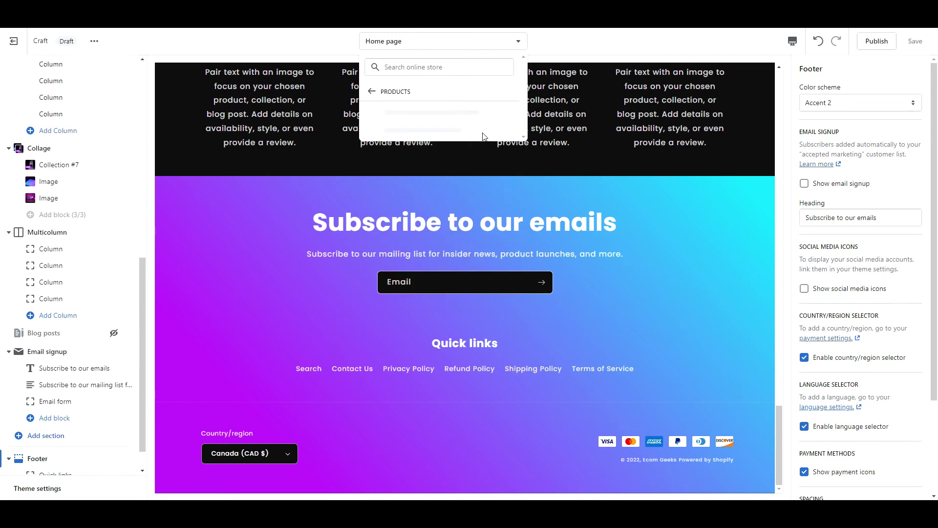
click(421, 111)
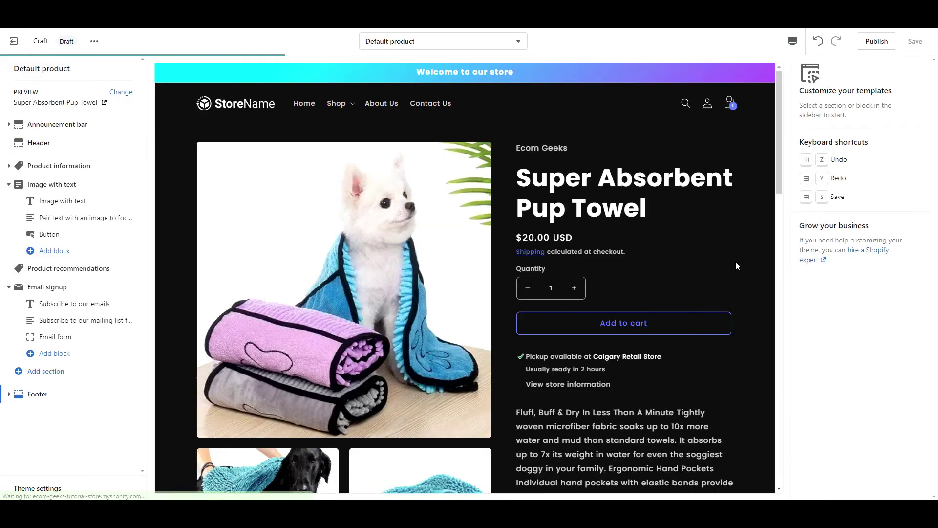
drag(781, 175, 781, 402)
- Give the Image with text section the Accent 2 colour scheme and save
click(49, 234)
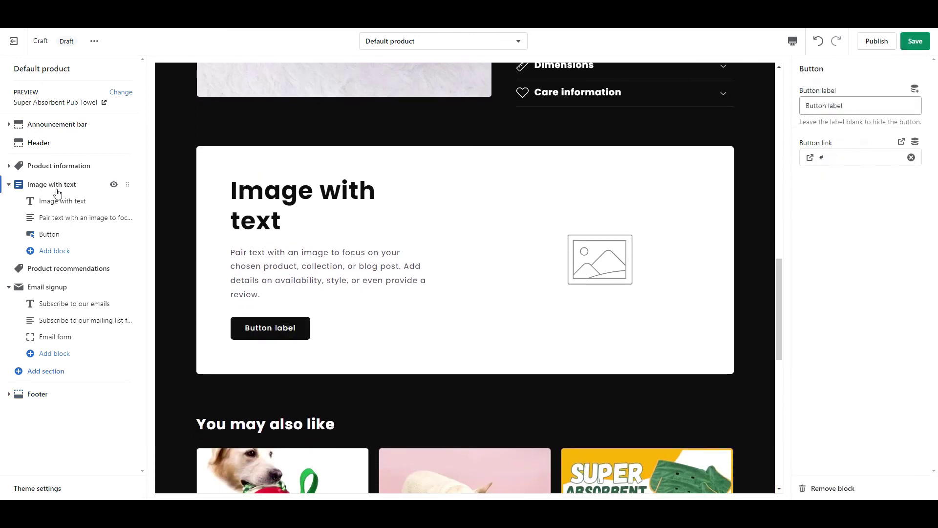
click(58, 190)
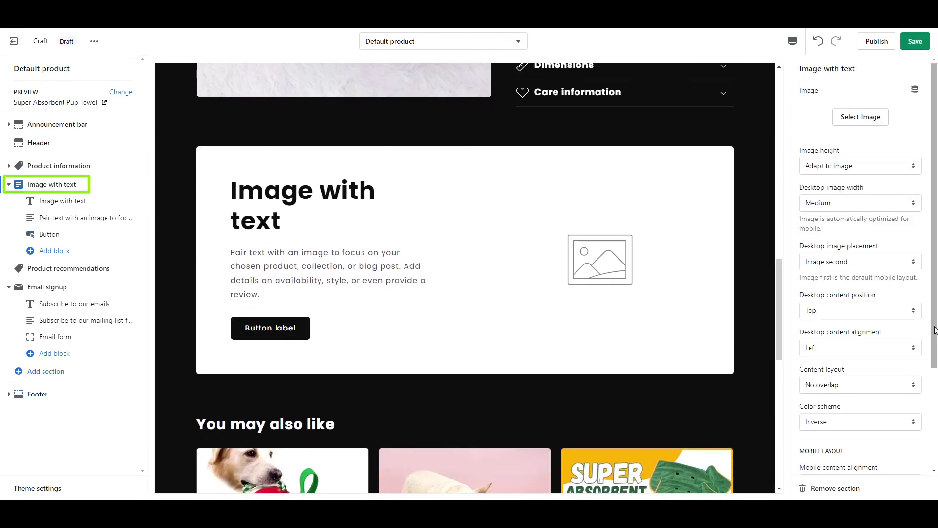
click(859, 423)
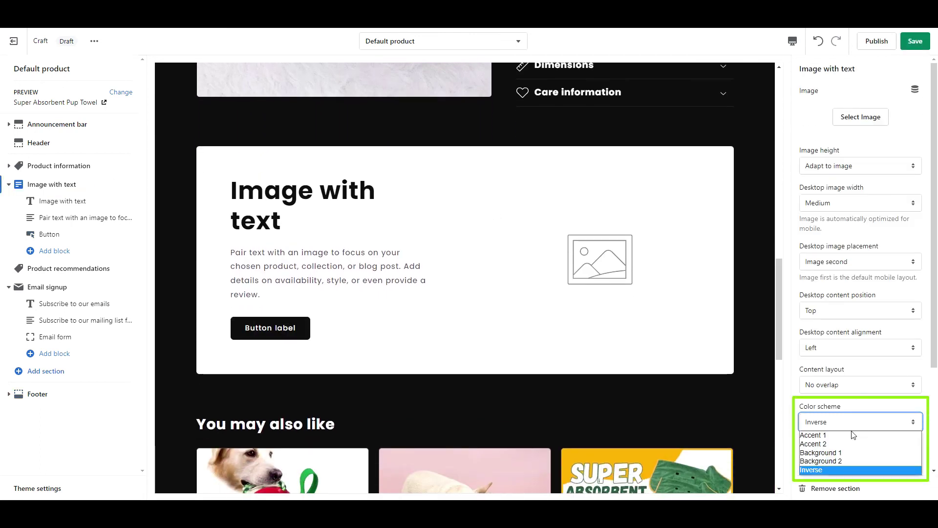
click(845, 444)
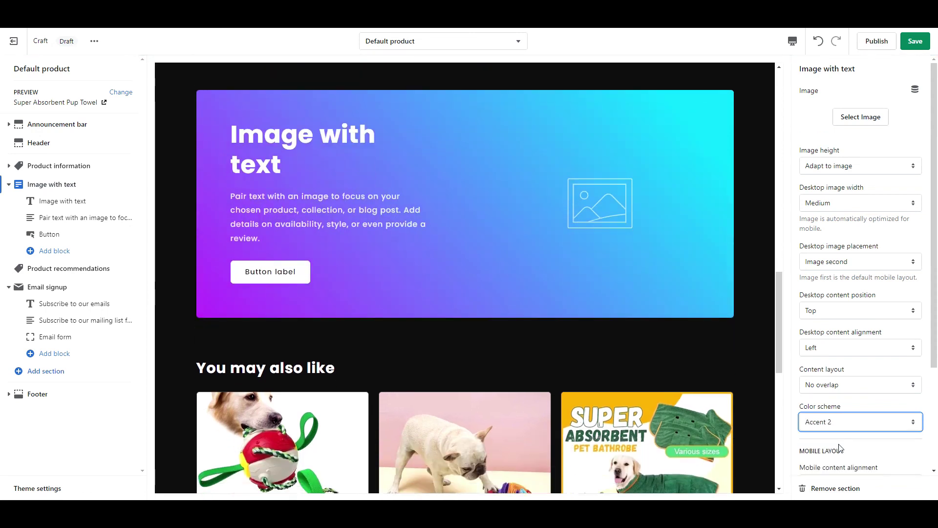
click(916, 41)
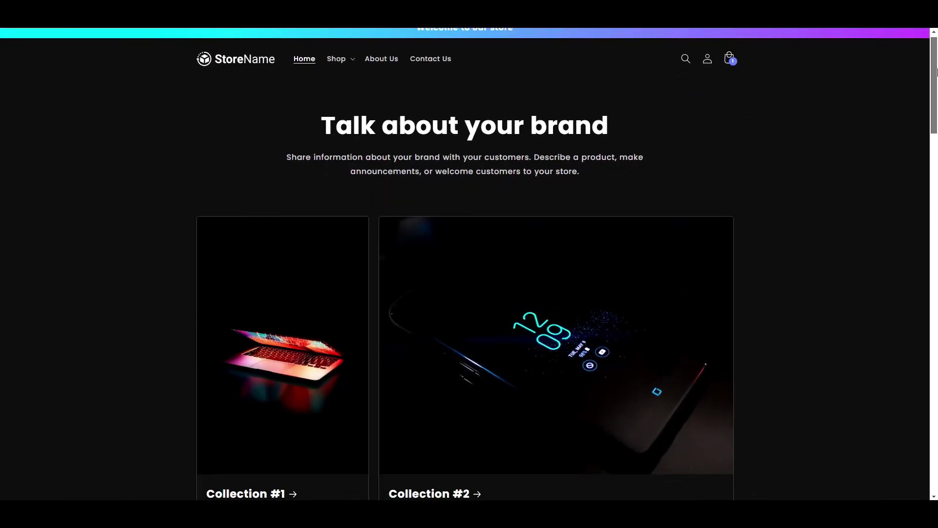
- Scroll through the live dark storefront and arrive at the Contact Us page
drag(937, 73, 934, 382)
drag(933, 392, 934, 430)
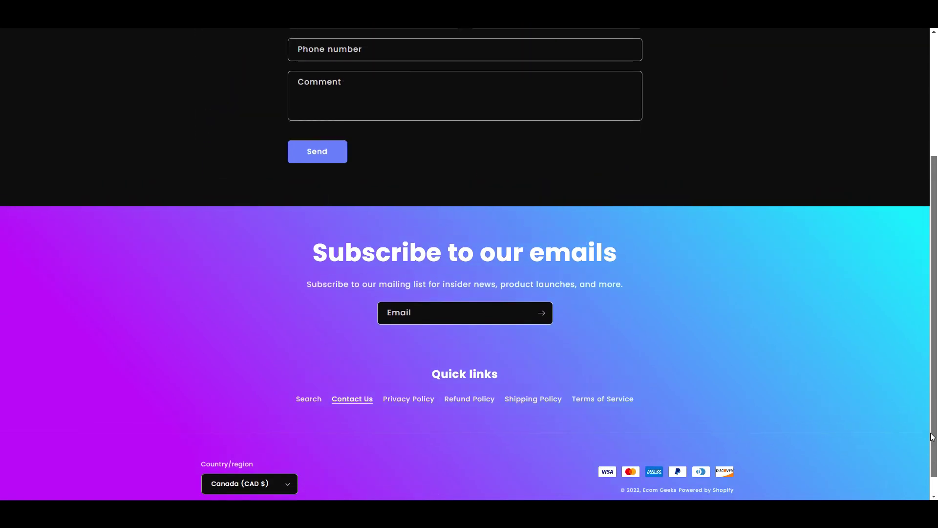
drag(924, 434, 914, 321)
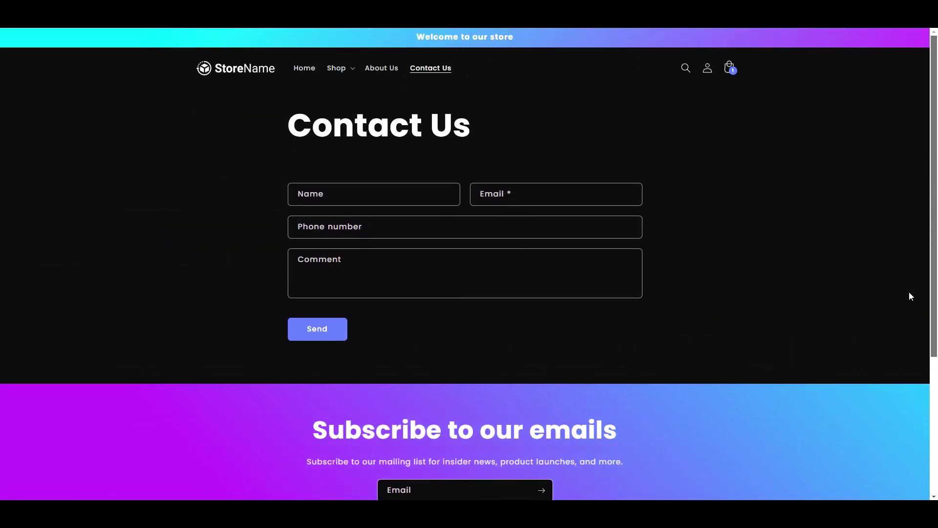